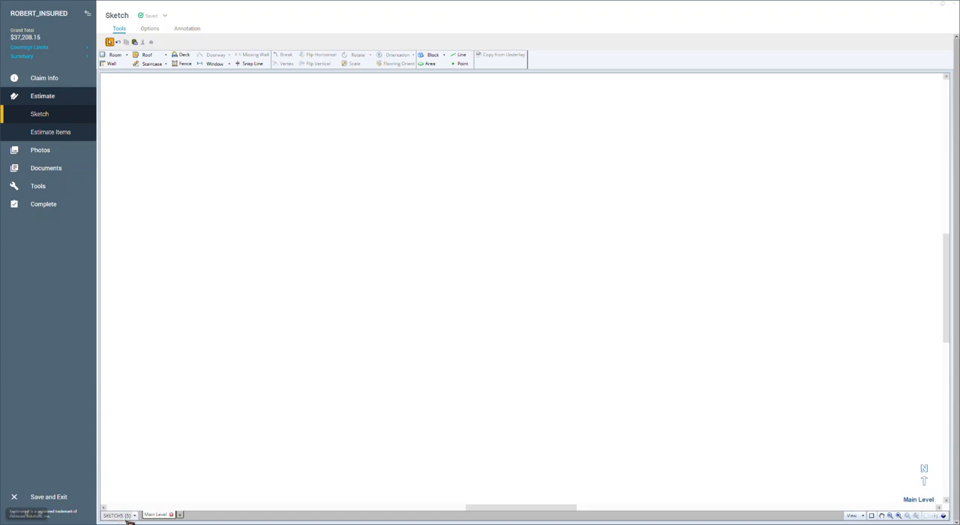
Step: Rename the SKETCH5 sketch page to Dwelling
{"action": "left_click", "coordinate": [137, 516]}
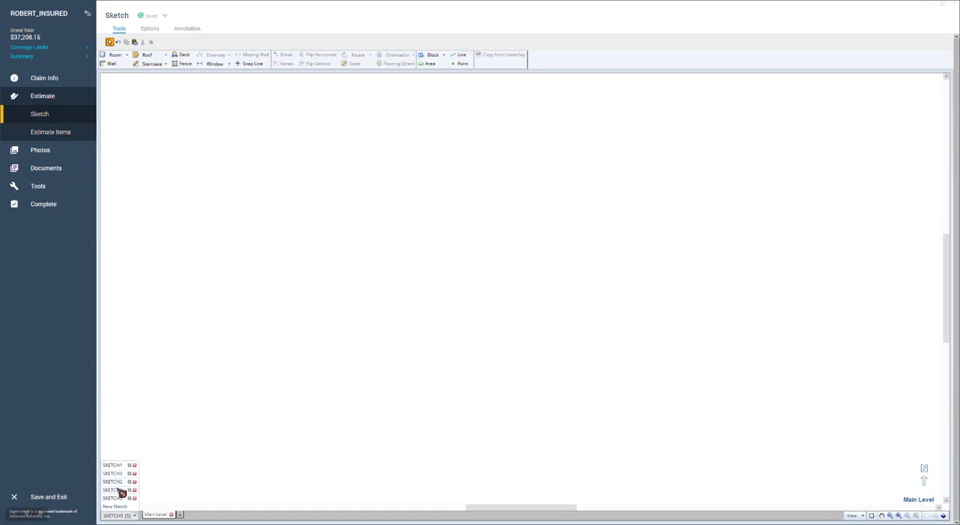
{"action": "left_click", "coordinate": [138, 518]}
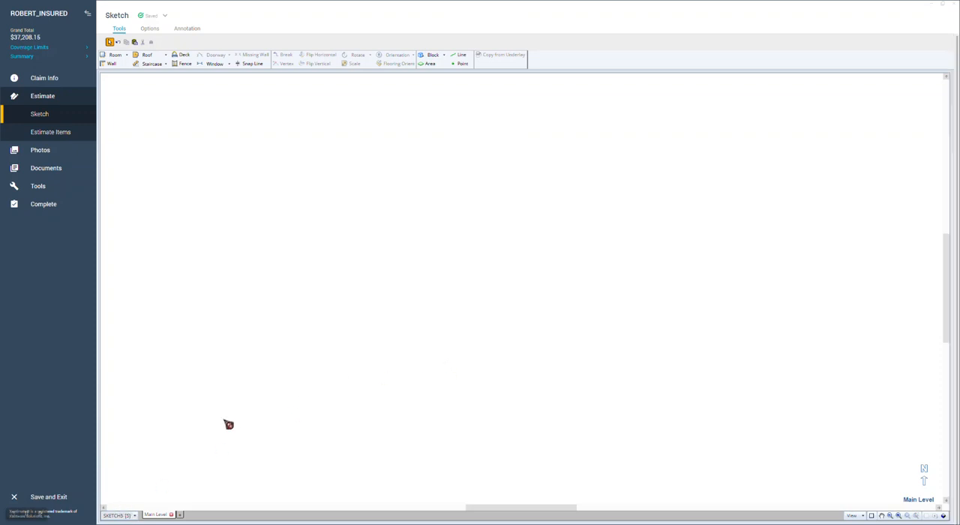
{"action": "left_click", "coordinate": [135, 515]}
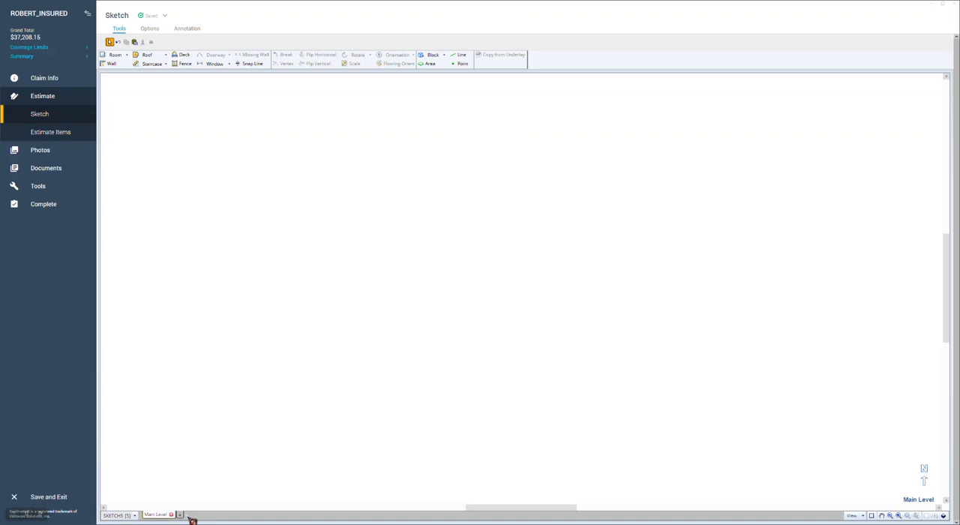
{"action": "left_click", "coordinate": [137, 516]}
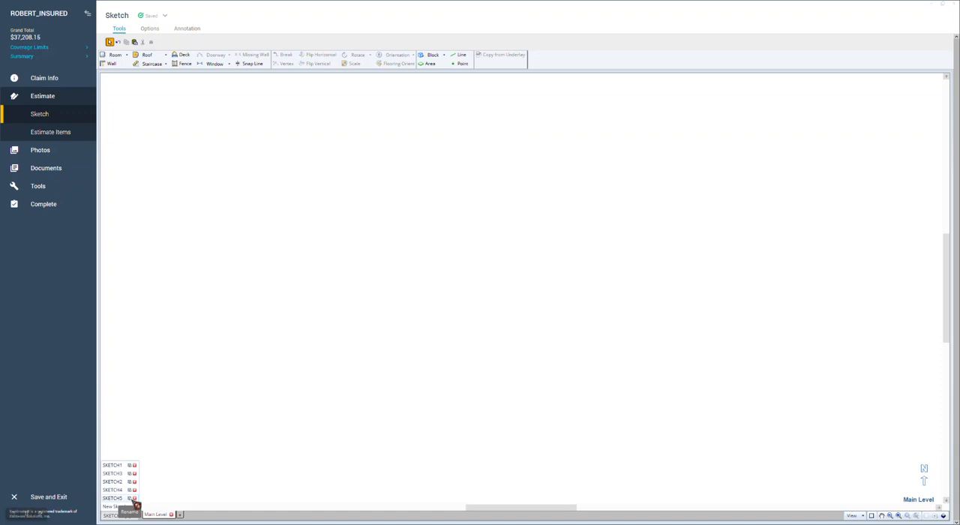
{"action": "left_click", "coordinate": [131, 500]}
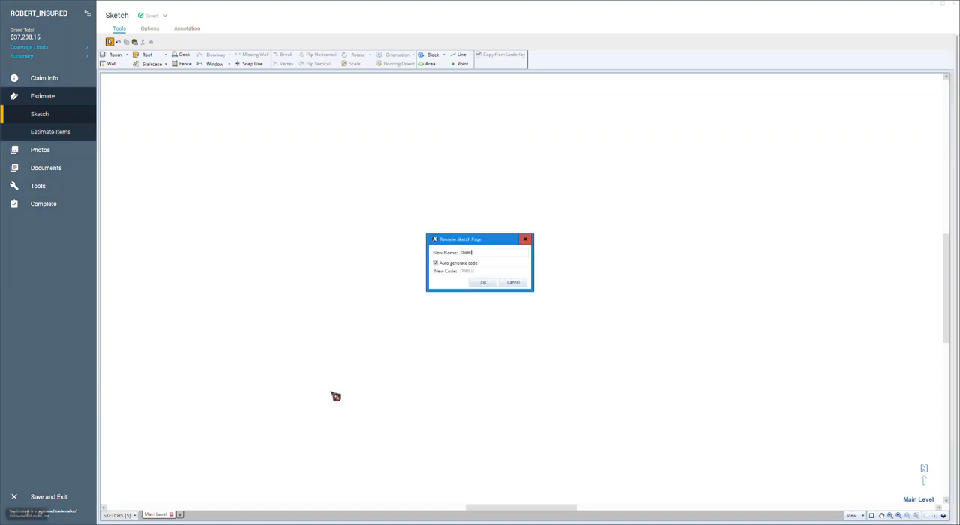
{"action": "type", "text": "Dwelling"}
{"action": "left_click", "coordinate": [483, 282]}
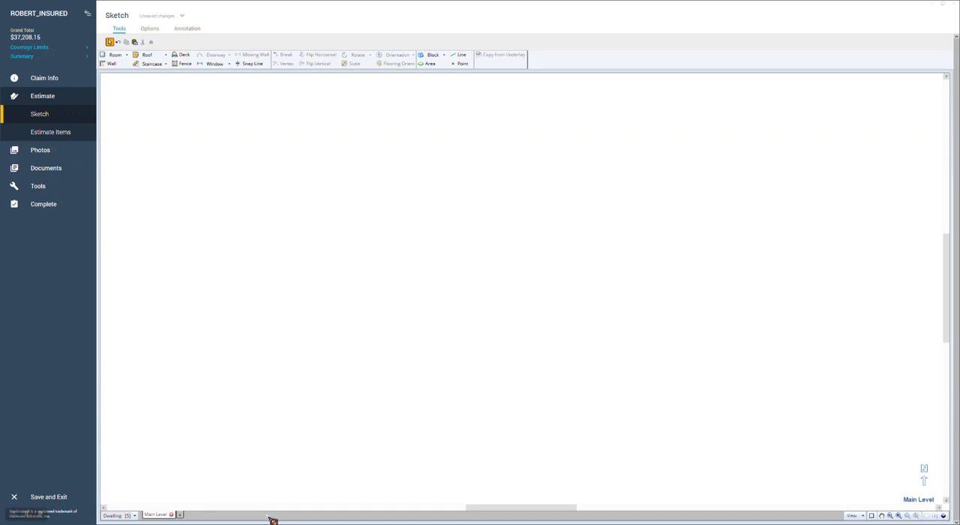
Step: Rename the Main Level to 1st Floor in its level properties
{"action": "right_click", "coordinate": [168, 517]}
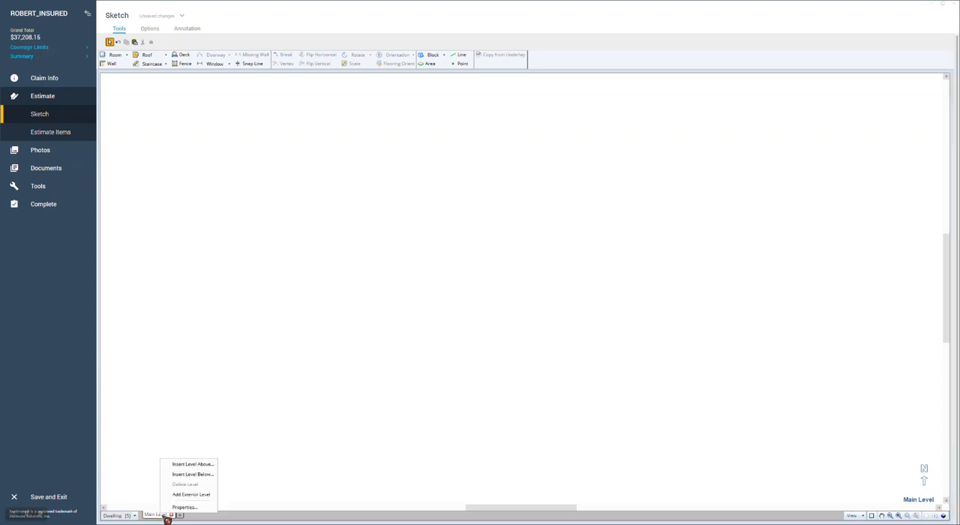
{"action": "left_click", "coordinate": [185, 507]}
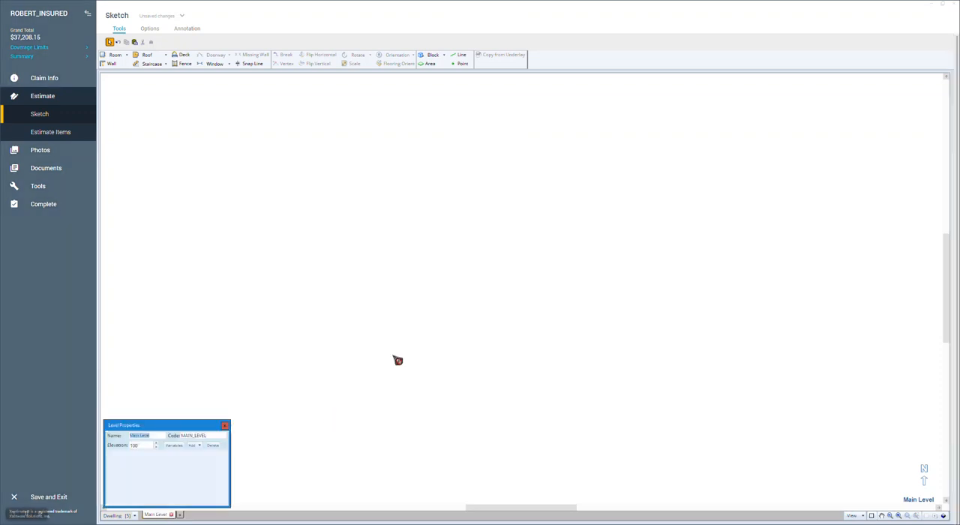
{"action": "type", "text": "1"}
{"action": "left_click", "coordinate": [225, 426]}
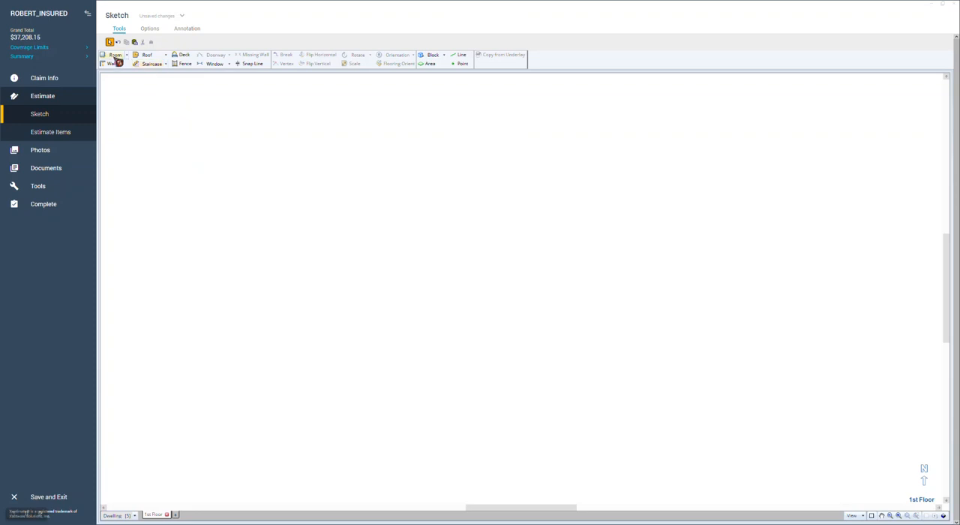
Step: Place four adjoining 12' by 12' rooms in a two-by-two grid on the 1st Floor
{"action": "left_click", "coordinate": [115, 55]}
{"action": "left_click", "coordinate": [464, 243]}
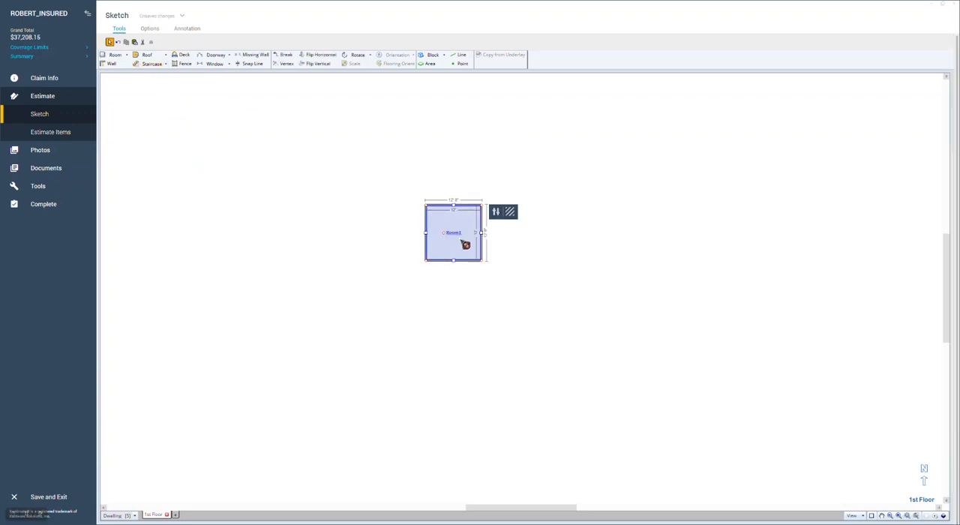
{"action": "left_click", "coordinate": [468, 265]}
{"action": "key", "text": "space"}
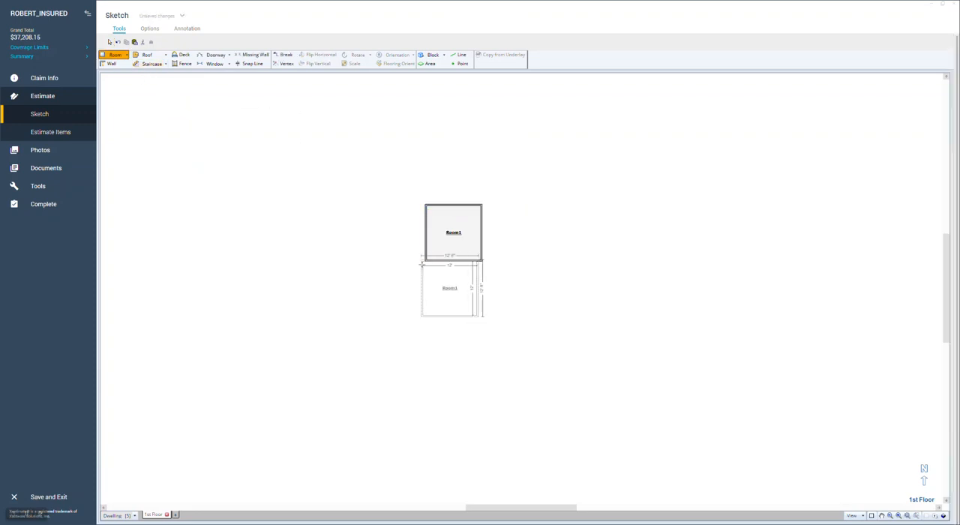
{"action": "left_click", "coordinate": [424, 266]}
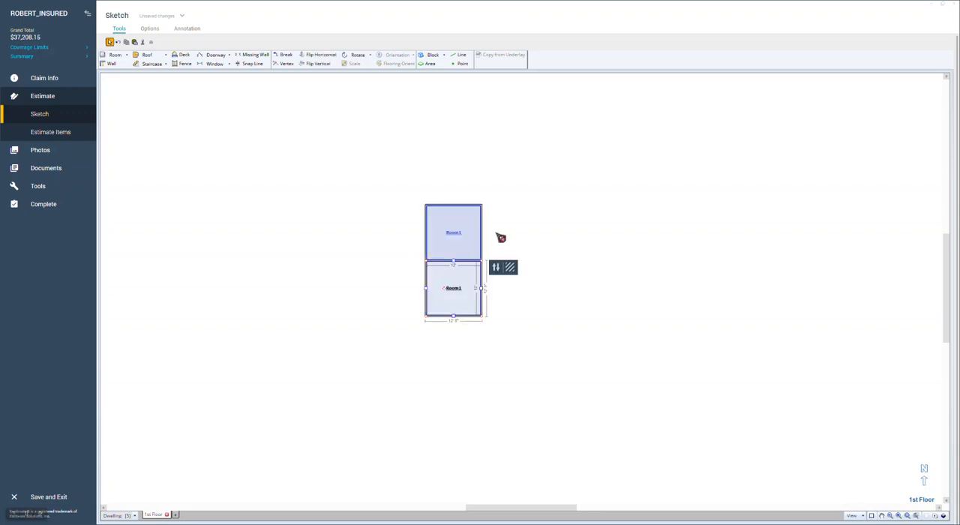
{"action": "key", "text": "space"}
{"action": "left_click", "coordinate": [489, 221]}
{"action": "key", "text": "space"}
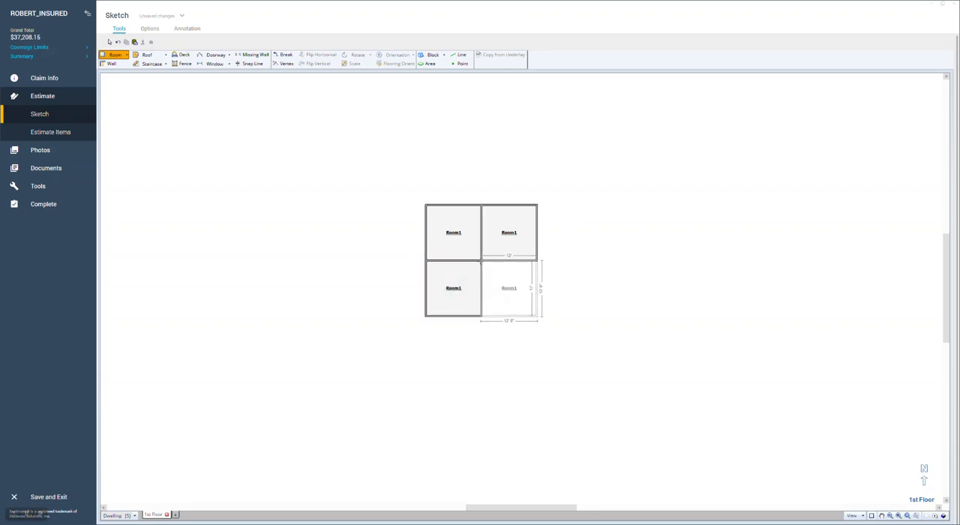
{"action": "left_click", "coordinate": [488, 267]}
Step: Add a fifth, smaller room about 9' wide above the upper-right room, flush with the grid's right outer wall
{"action": "key", "text": "space"}
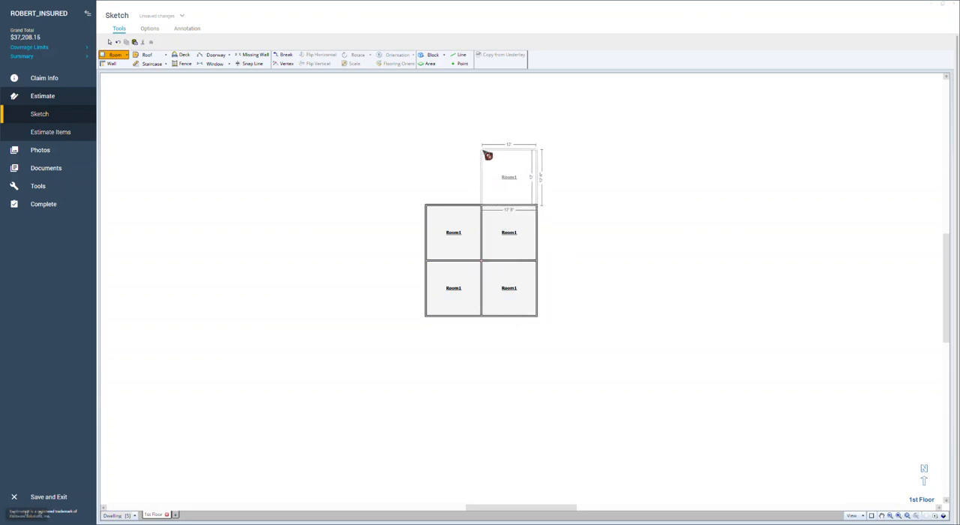
{"action": "left_click", "coordinate": [488, 156]}
{"action": "left_click_drag", "start_coordinate": [497, 179], "coordinate": [515, 167]}
{"action": "left_click", "coordinate": [518, 175]}
Step: Examine the 1st Floor rooms in 3D from an angle and return to the plan view
{"action": "left_click", "coordinate": [606, 227]}
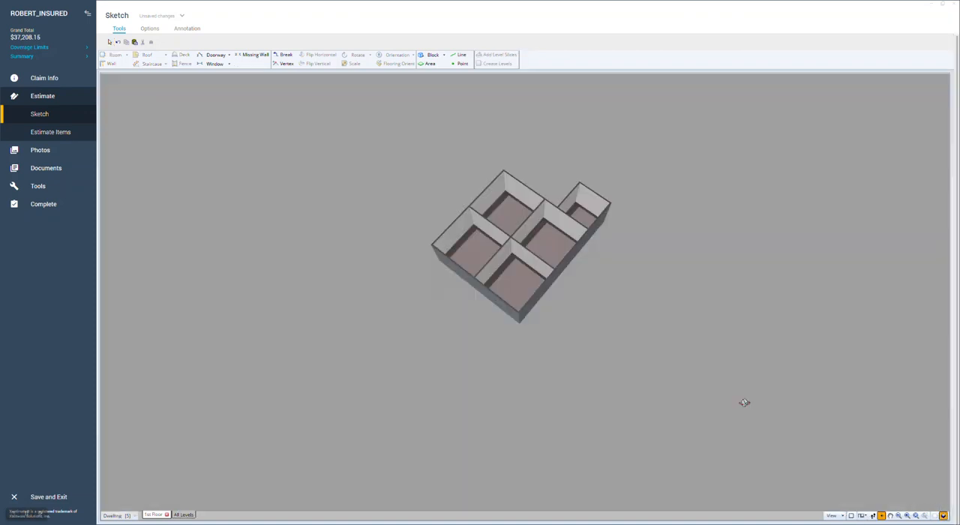
{"action": "left_click_drag", "start_coordinate": [744, 403], "coordinate": [769, 373]}
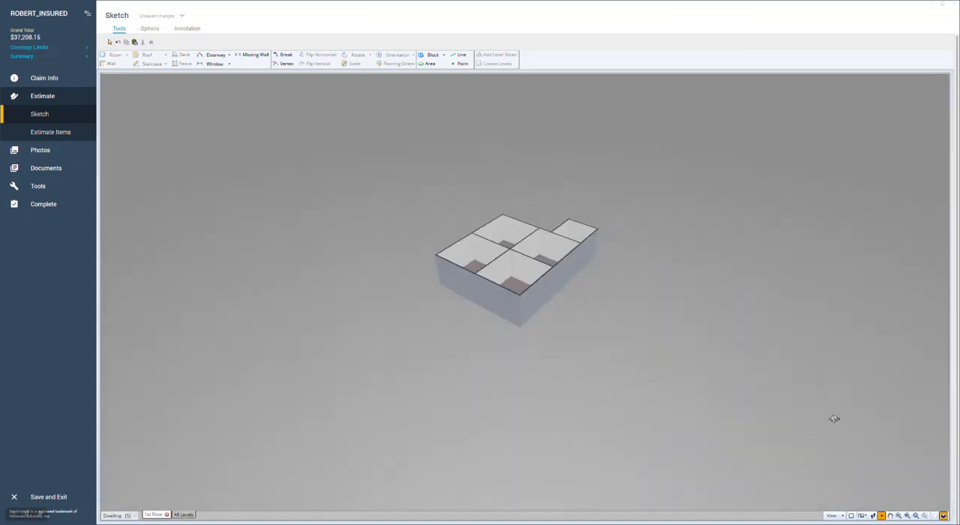
{"action": "left_click", "coordinate": [943, 516]}
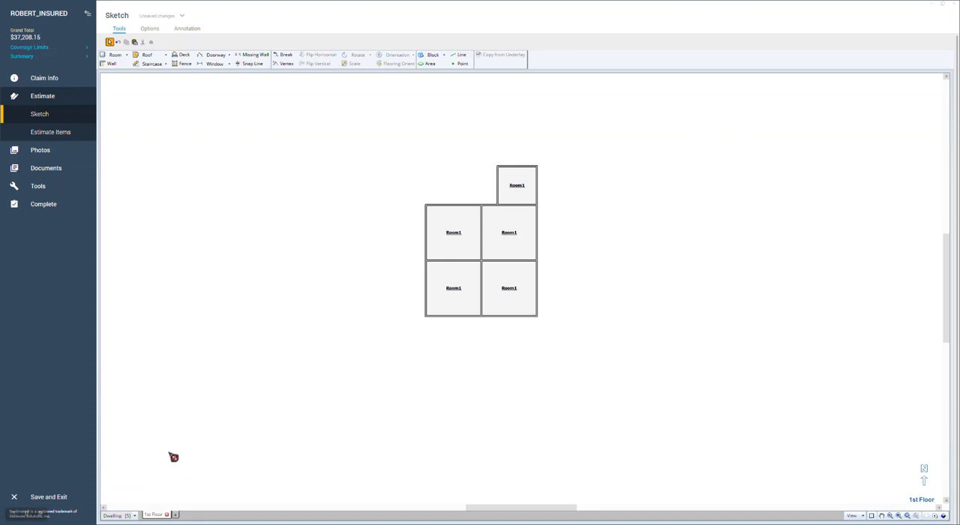
Step: Add a new level above the 1st Floor and name it 2nd Floor
{"action": "left_click", "coordinate": [179, 517]}
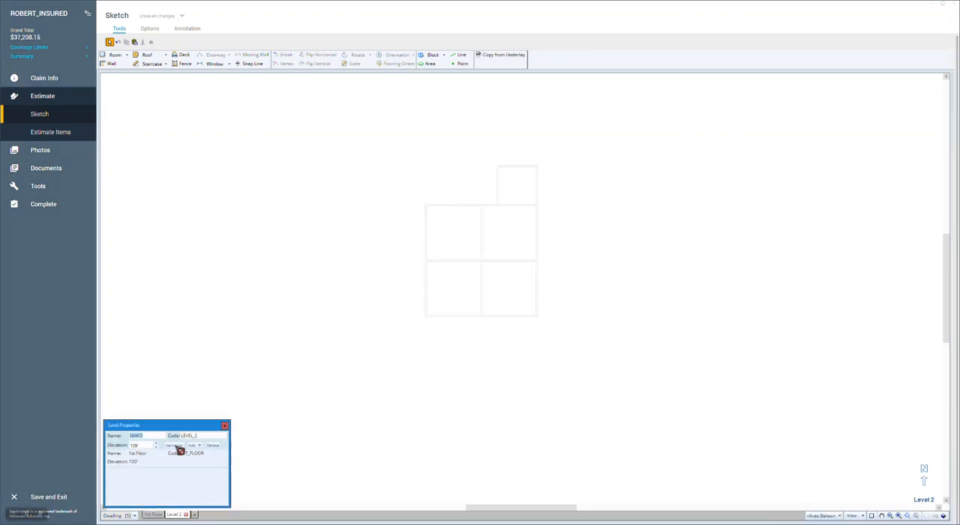
{"action": "type", "text": "2nd Floor"}
{"action": "left_click", "coordinate": [285, 446]}
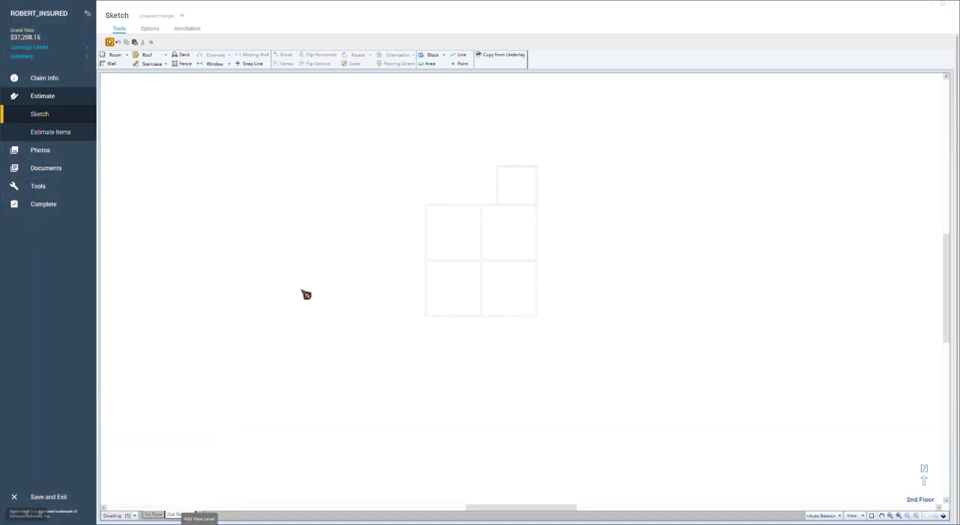
Step: Place a room over the lower half of the underlay on the 2nd Floor and widen it to about 24'3" inside
{"action": "left_click", "coordinate": [117, 56]}
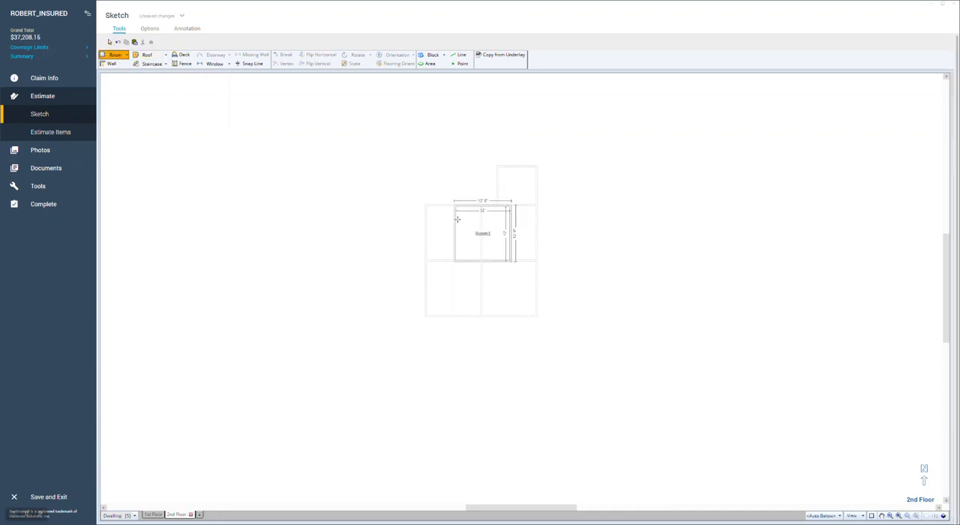
{"action": "left_click", "coordinate": [425, 261]}
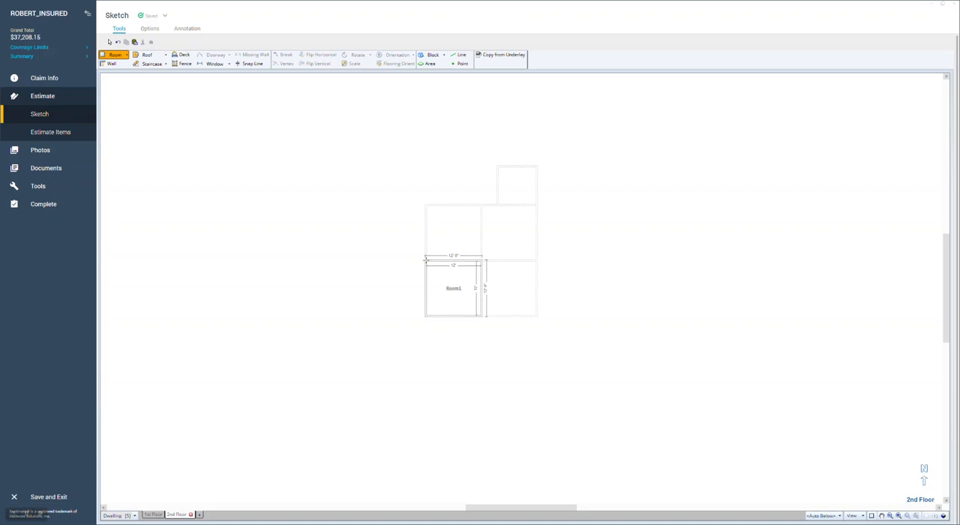
{"action": "left_click", "coordinate": [428, 263]}
{"action": "left_click_drag", "start_coordinate": [482, 287], "coordinate": [537, 284]}
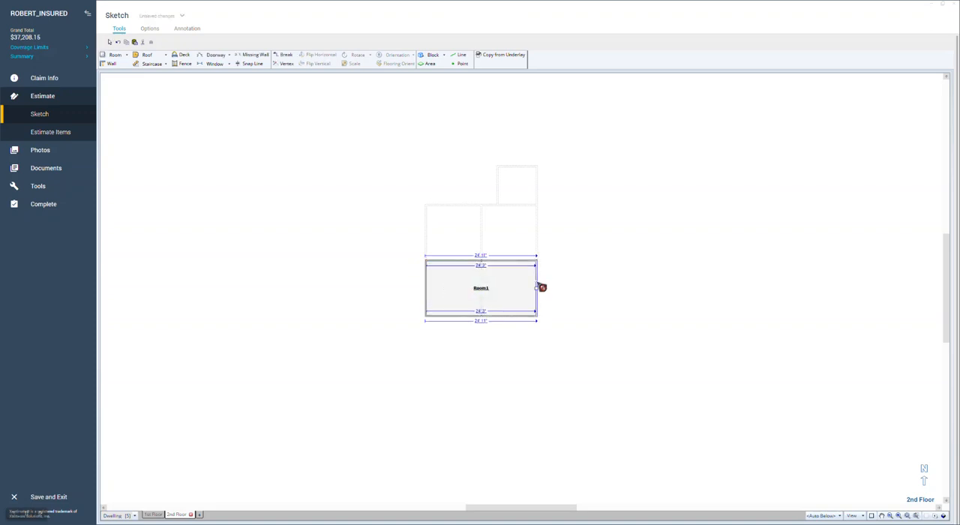
Step: Add two 12' by 12' rooms side by side above the wide room on the 2nd Floor
{"action": "key", "text": "r"}
{"action": "left_click", "coordinate": [433, 212]}
{"action": "left_click", "coordinate": [490, 212]}
{"action": "key", "text": "Escape"}
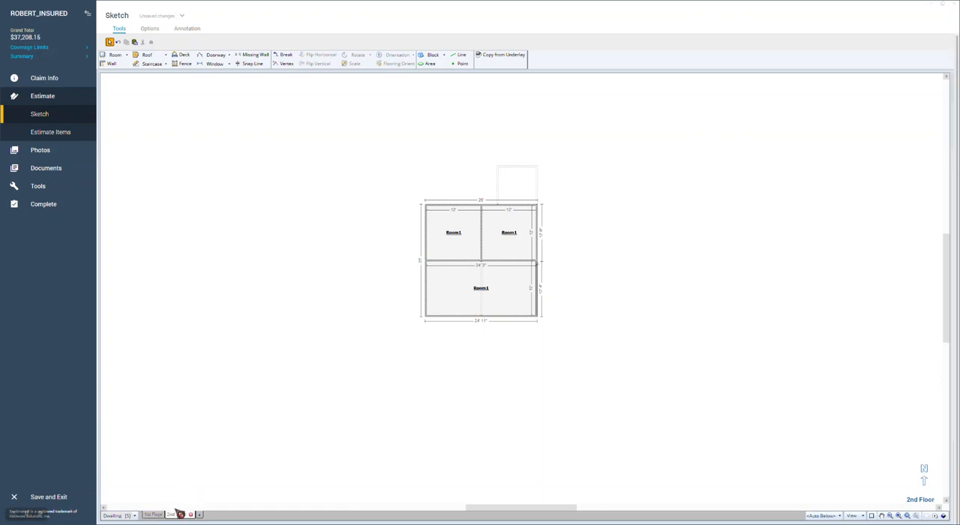
{"action": "left_click", "coordinate": [481, 314]}
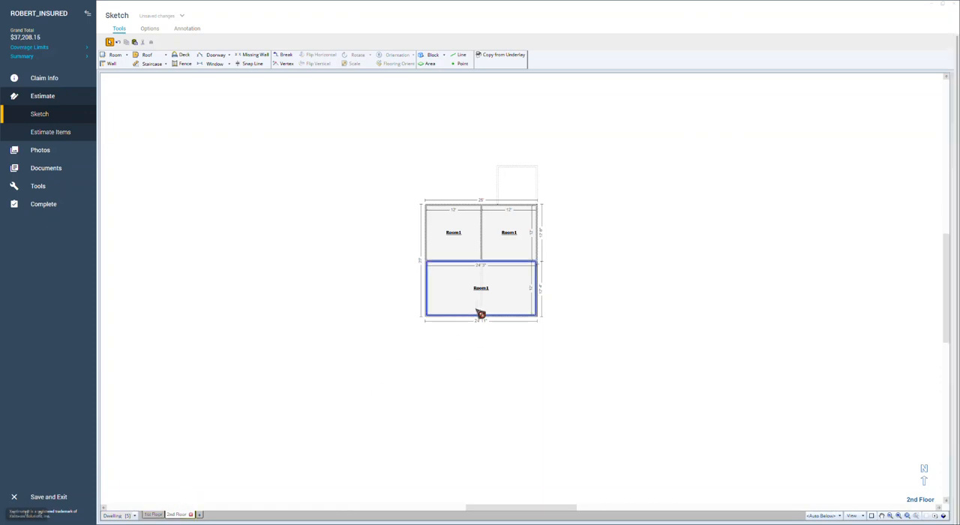
Step: Examine the 2nd Floor, the 1st Floor and all levels together in 3D, and return to the plan view
{"action": "left_click", "coordinate": [944, 516]}
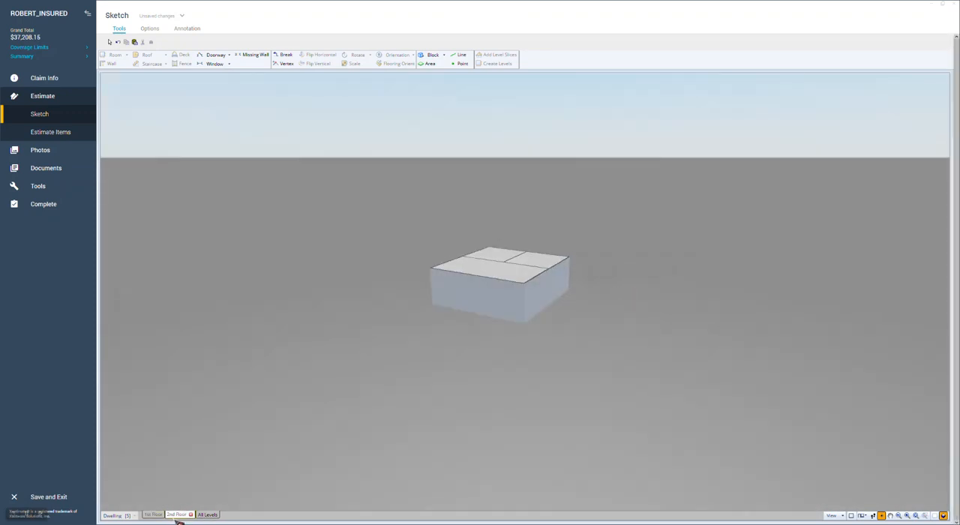
{"action": "left_click", "coordinate": [155, 516]}
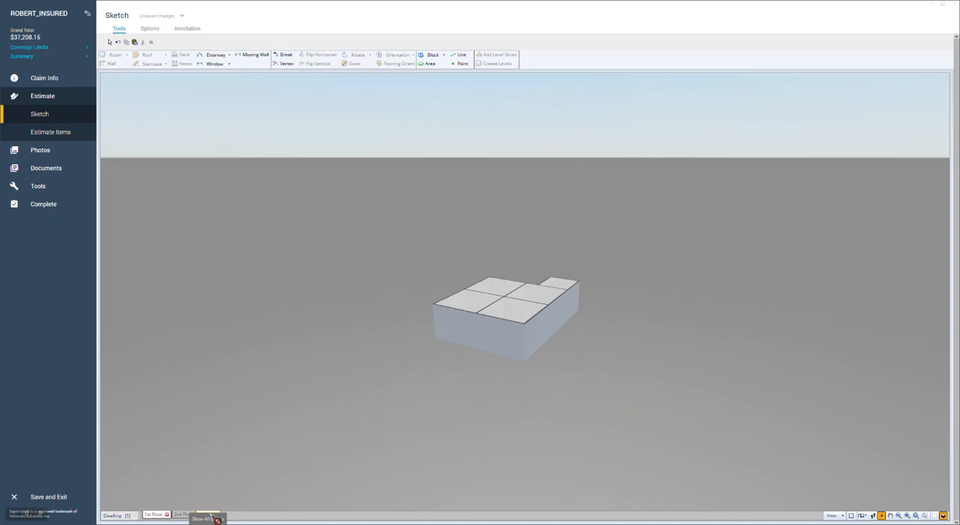
{"action": "left_click", "coordinate": [214, 516]}
{"action": "left_click_drag", "start_coordinate": [708, 388], "coordinate": [461, 363]}
{"action": "left_click_drag", "start_coordinate": [790, 362], "coordinate": [746, 436]}
{"action": "left_click", "coordinate": [935, 516]}
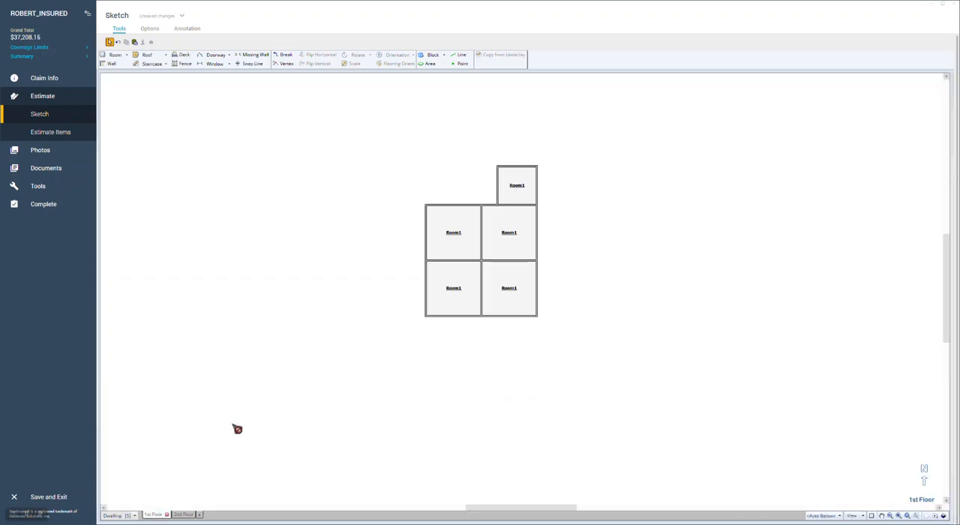
Step: Add a new level named Roof above the 2nd Floor
{"action": "left_click", "coordinate": [208, 519]}
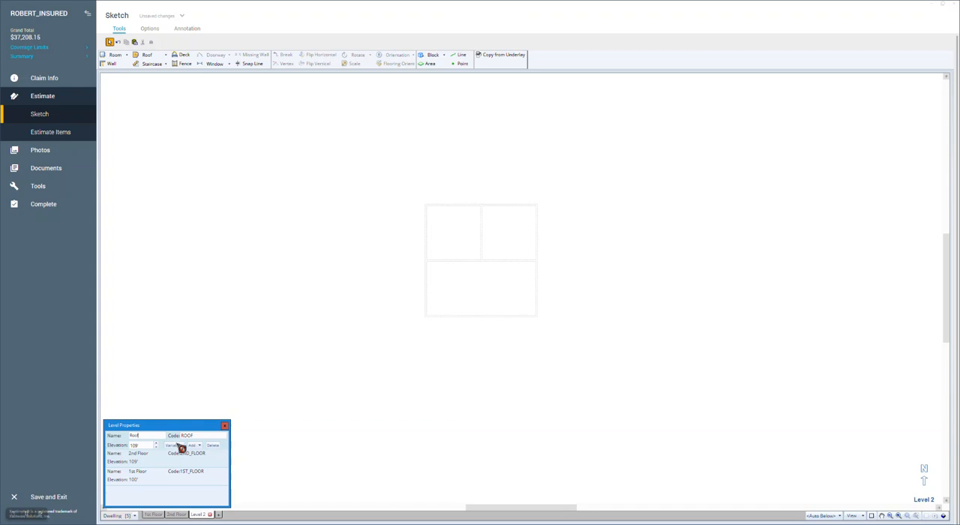
{"action": "left_click", "coordinate": [218, 374]}
Step: Place a gable roof over the 2nd Floor underlay and stretch it to about 26'11" wide and 26'4" deep
{"action": "left_click", "coordinate": [149, 57]}
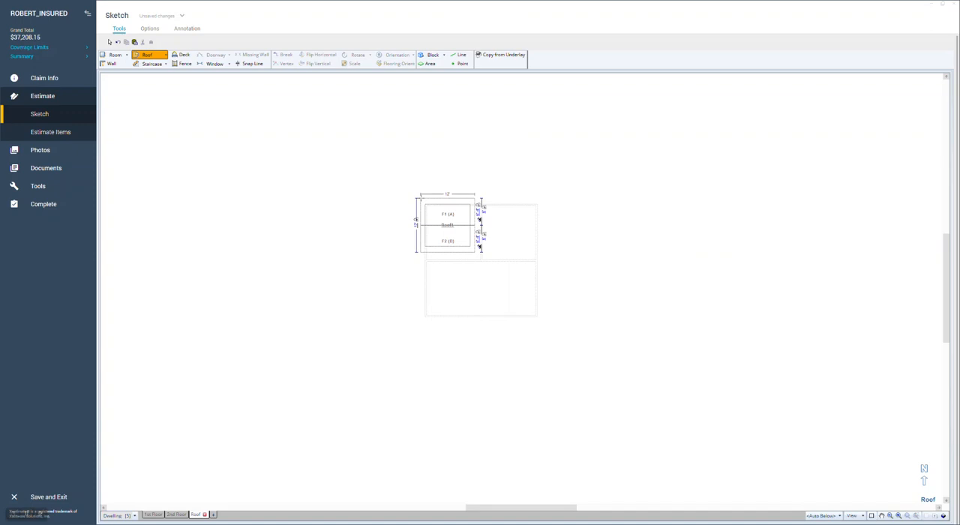
{"action": "left_click", "coordinate": [447, 225]}
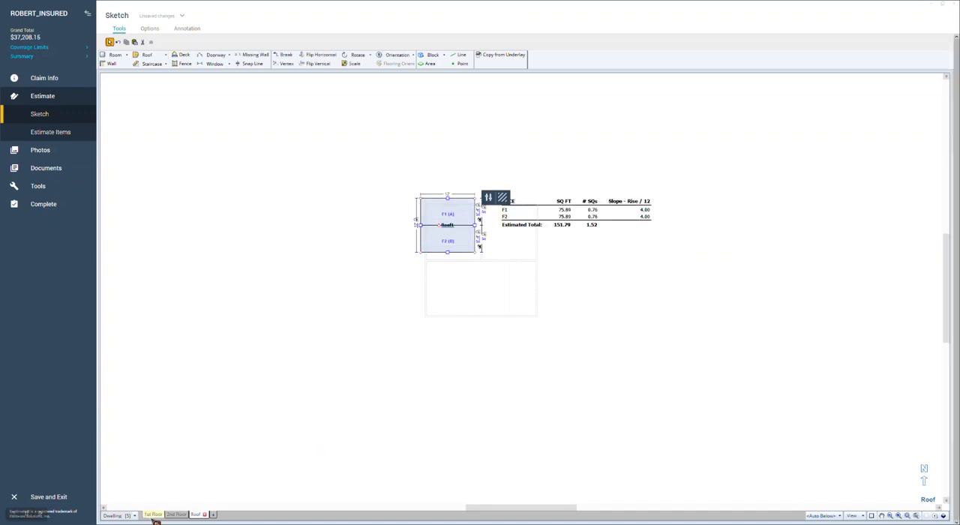
{"action": "left_click", "coordinate": [451, 259]}
{"action": "left_click_drag", "start_coordinate": [447, 251], "coordinate": [452, 319]}
{"action": "left_click_drag", "start_coordinate": [474, 259], "coordinate": [541, 258]}
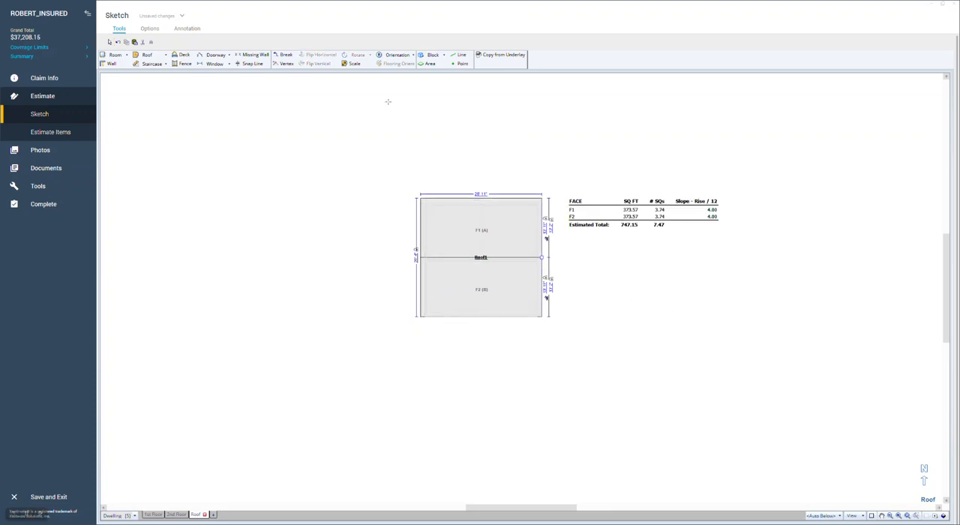
Step: Add a second 12' by 12' gable roof with its ridge perpendicular to the main ridge and join it to the main roof's upper-right edge
{"action": "left_click", "coordinate": [148, 56]}
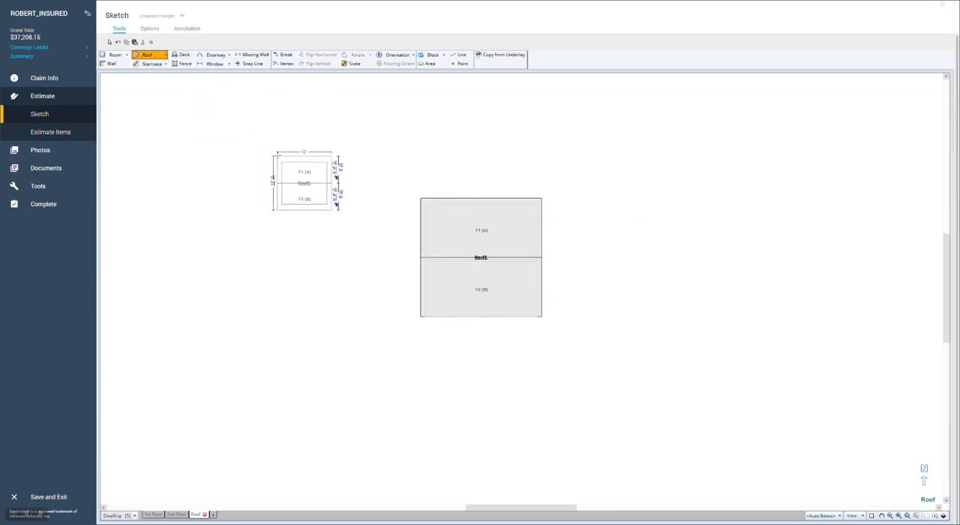
{"action": "left_click", "coordinate": [304, 181]}
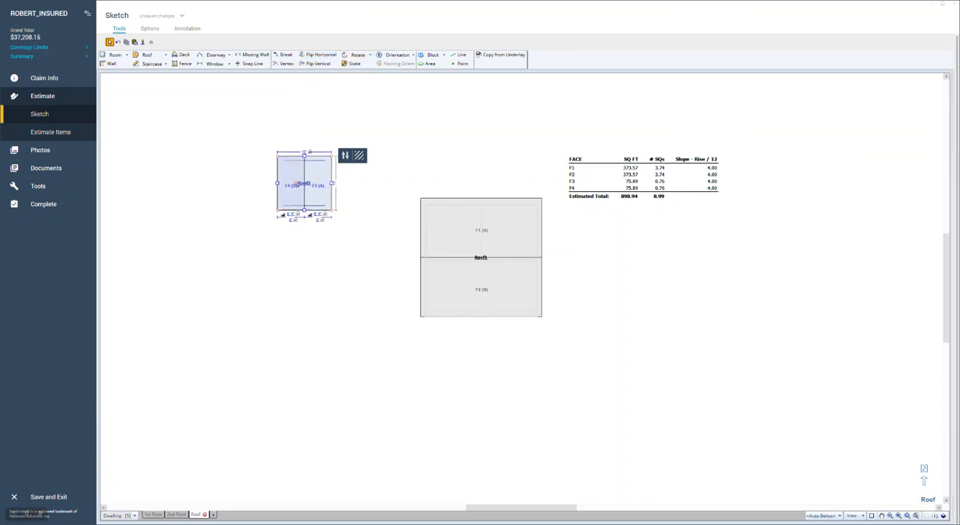
{"action": "left_click_drag", "start_coordinate": [297, 183], "coordinate": [515, 197]}
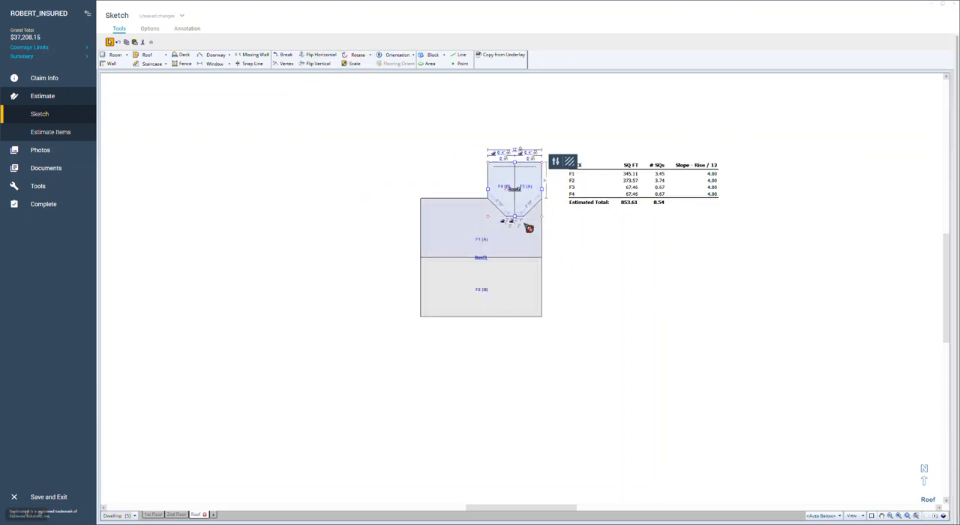
{"action": "left_click", "coordinate": [520, 222]}
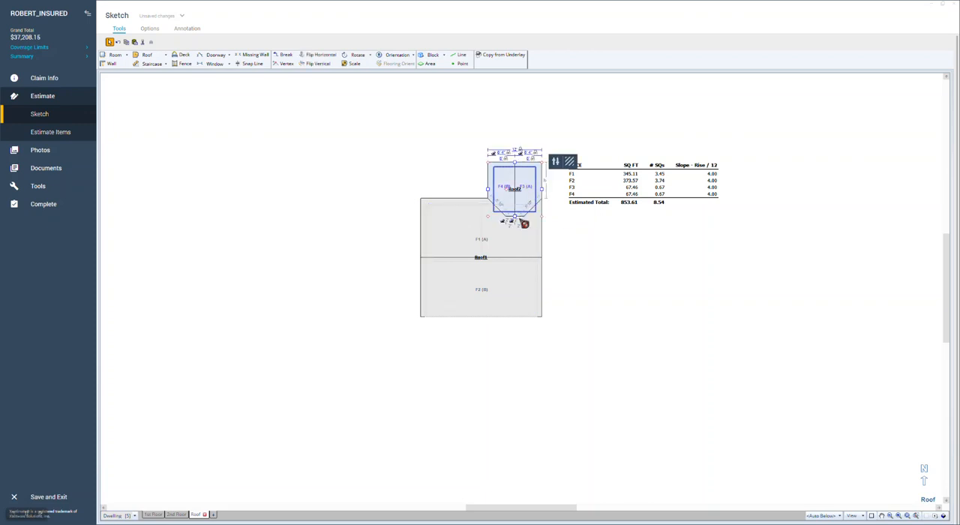
Step: Examine the joined roofs and all levels together in 3D, and return to the plan view of the Roof level
{"action": "left_click", "coordinate": [703, 294]}
{"action": "left_click", "coordinate": [943, 516]}
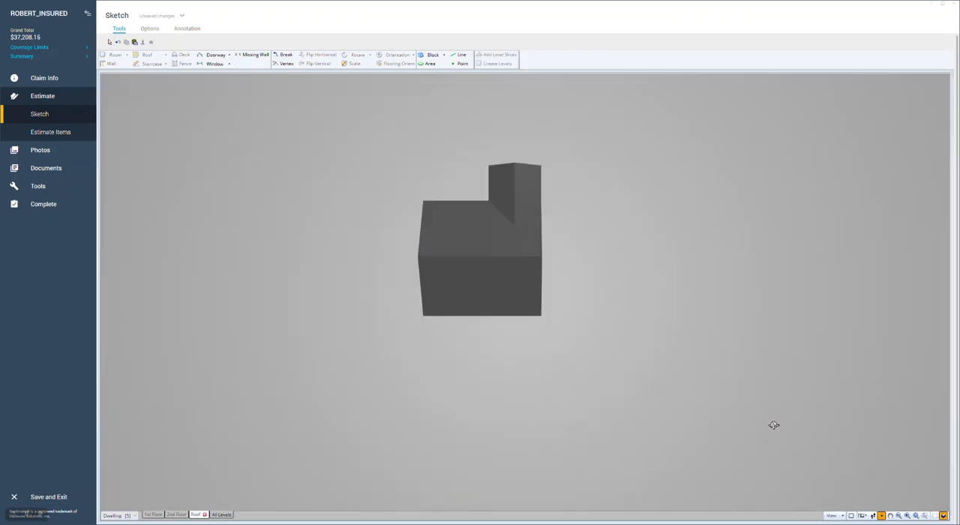
{"action": "left_click_drag", "start_coordinate": [774, 424], "coordinate": [647, 290]}
{"action": "left_click", "coordinate": [221, 515]}
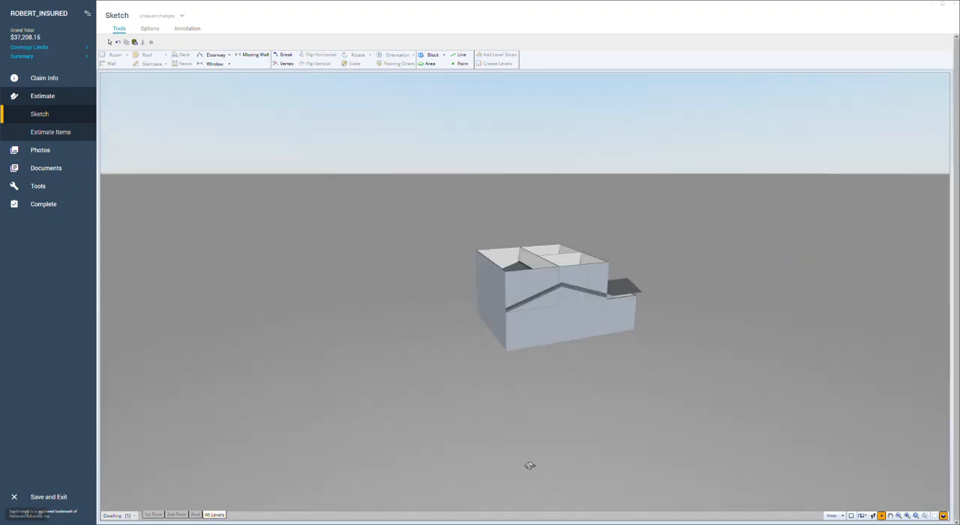
{"action": "left_click_drag", "start_coordinate": [897, 328], "coordinate": [832, 307]}
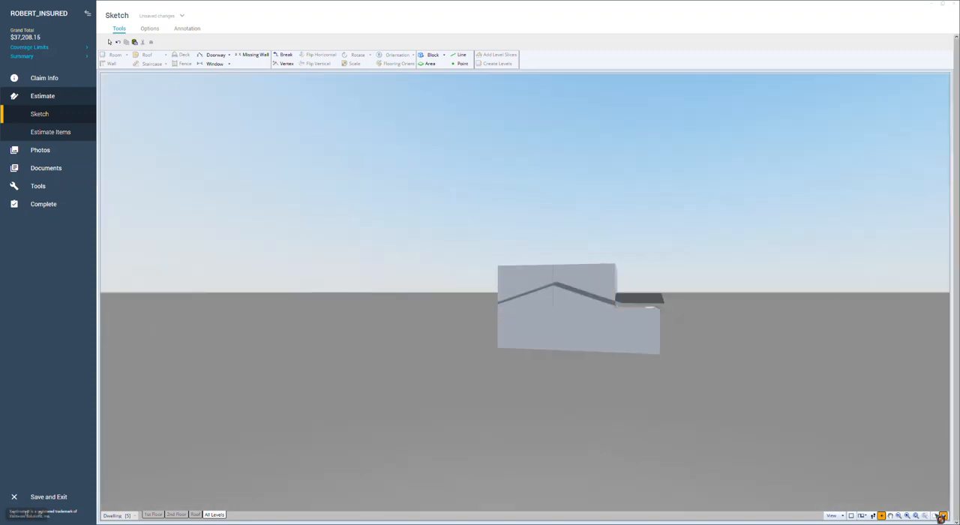
{"action": "left_click", "coordinate": [943, 516]}
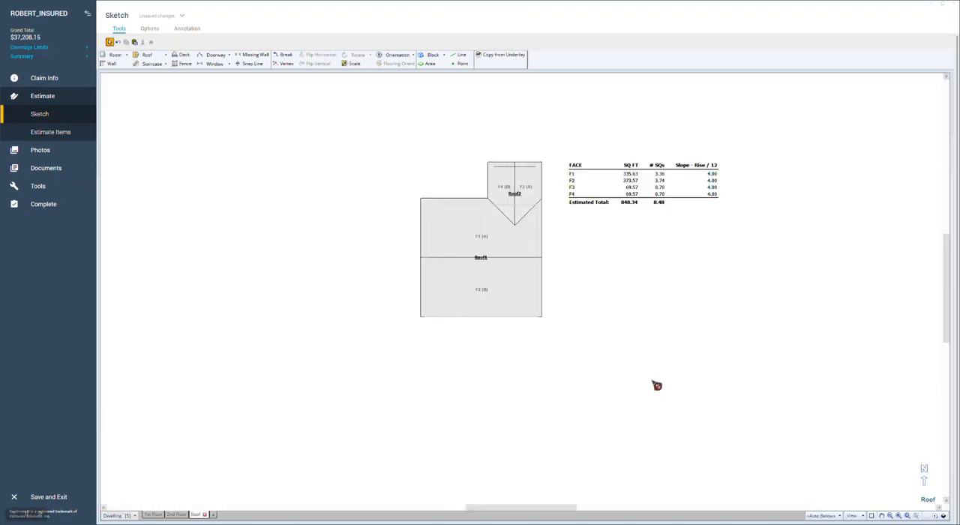
Step: Set the main roof's eave height to 18' so that it sits above the 2nd Floor
{"action": "left_click", "coordinate": [485, 261]}
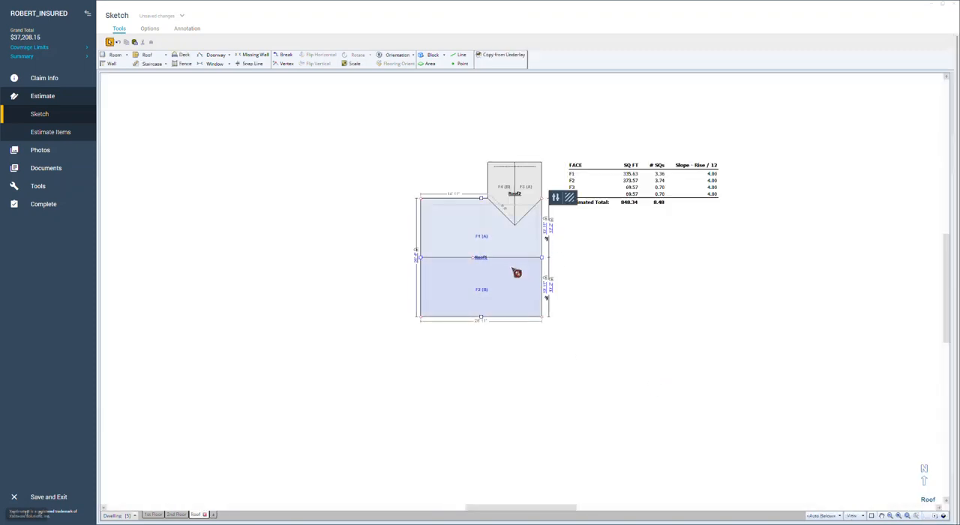
{"action": "right_click", "coordinate": [480, 259]}
{"action": "left_click", "coordinate": [500, 327]}
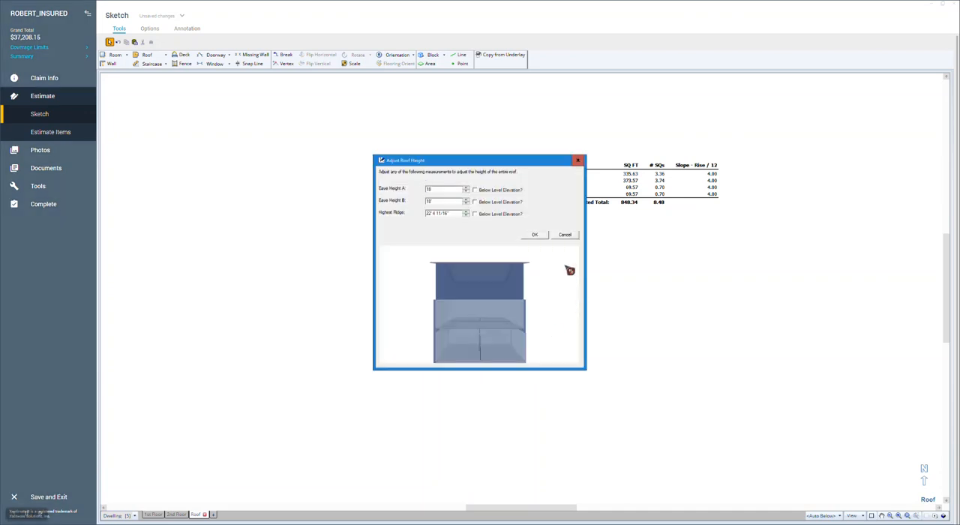
{"action": "left_click", "coordinate": [536, 235]}
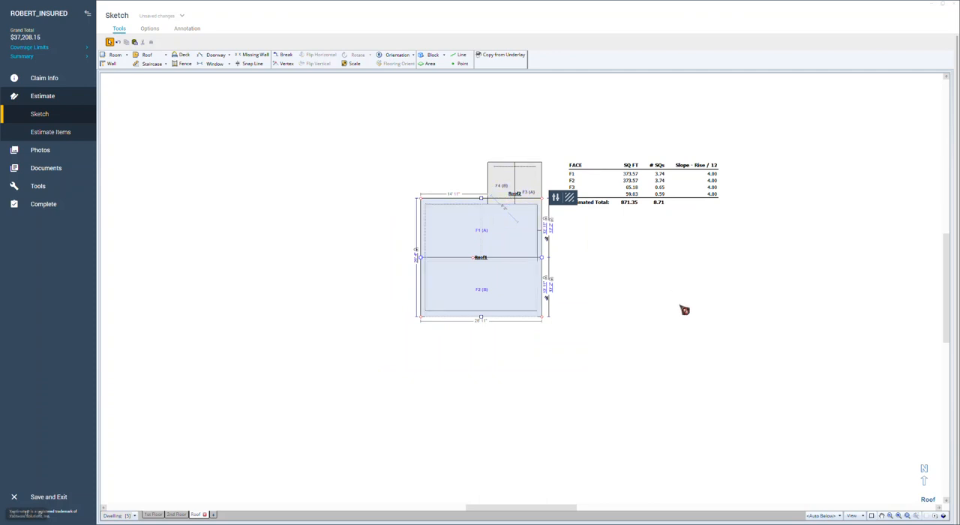
Step: Check the raised main roof in 3D on the Roof level and with all levels shown, and return to the plan view
{"action": "left_click", "coordinate": [946, 517]}
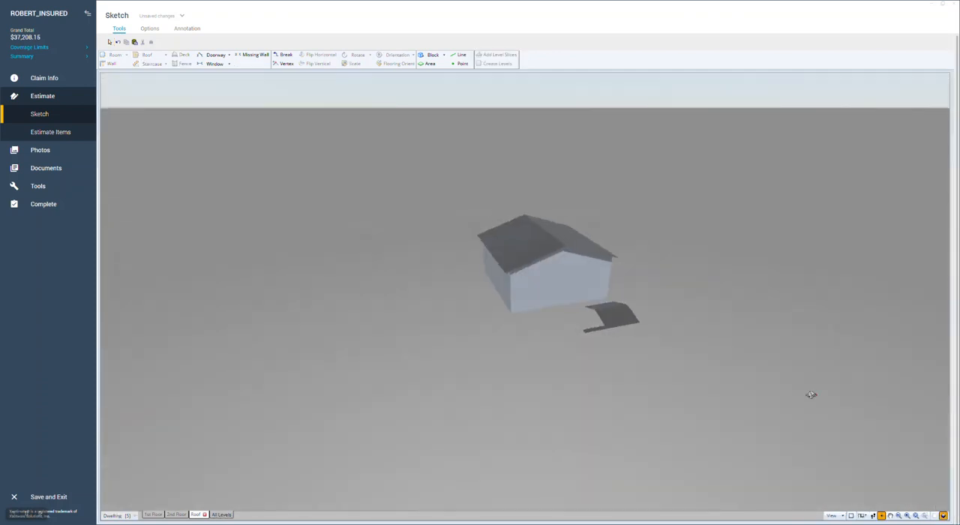
{"action": "left_click", "coordinate": [223, 515]}
{"action": "left_click_drag", "start_coordinate": [729, 445], "coordinate": [742, 413]}
{"action": "mouse_move", "coordinate": [480, 425]}
{"action": "left_mouse_down"}
{"action": "mouse_move", "coordinate": [619, 437]}
{"action": "mouse_move", "coordinate": [693, 427]}
{"action": "mouse_move", "coordinate": [677, 413]}
{"action": "mouse_move", "coordinate": [491, 424]}
{"action": "left_mouse_up"}
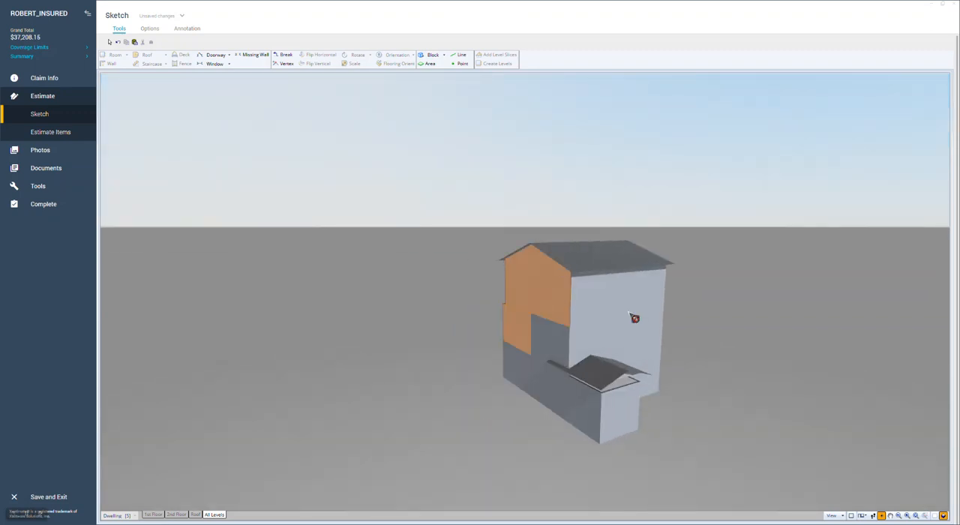
{"action": "left_click_drag", "start_coordinate": [748, 378], "coordinate": [788, 400]}
{"action": "left_click", "coordinate": [943, 516]}
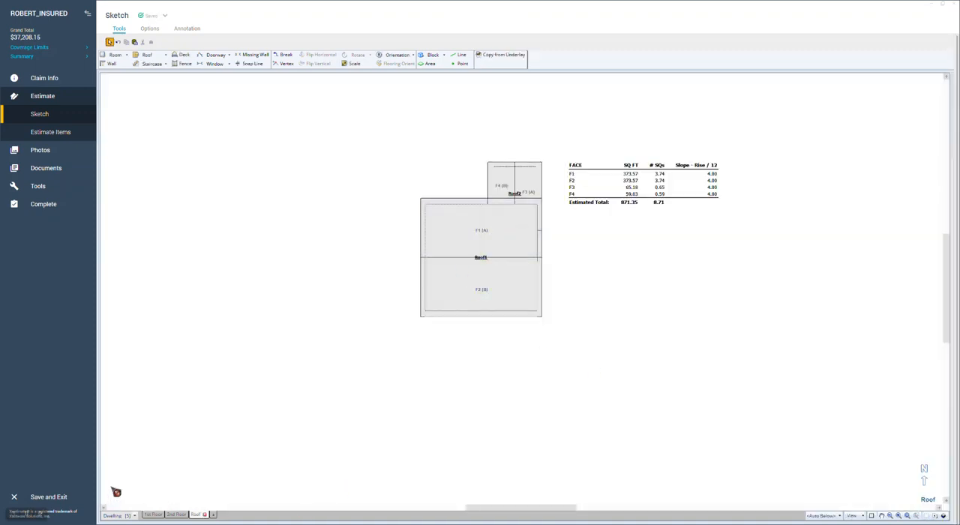
{"action": "left_click", "coordinate": [136, 515]}
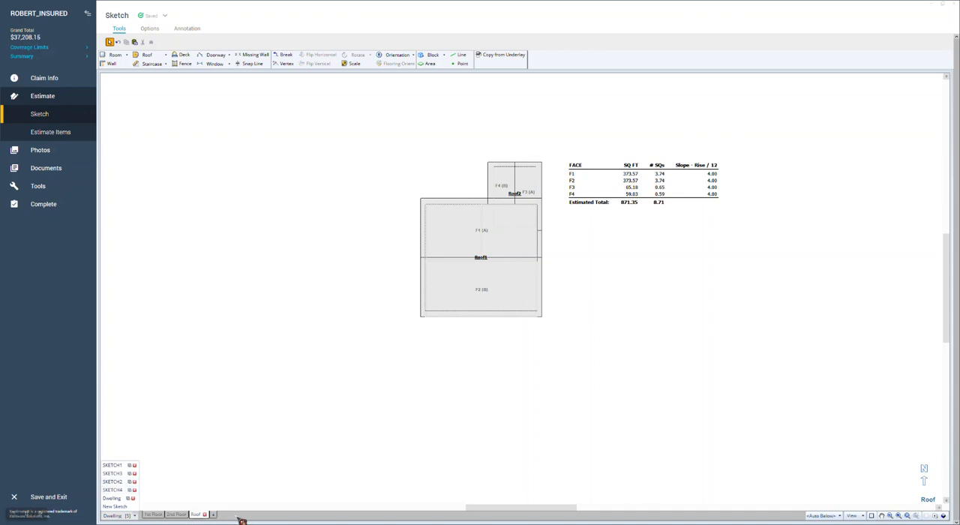
{"action": "left_click", "coordinate": [235, 426]}
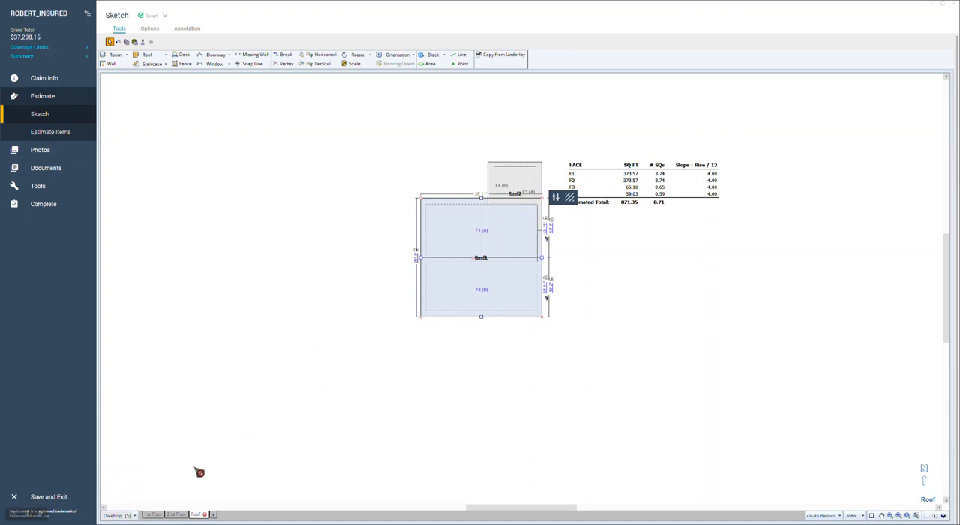
Step: Delete both roofs, and remove the Roof and 2nd Floor levels from the Dwelling sketch
{"action": "left_click_drag", "start_coordinate": [365, 151], "coordinate": [563, 340]}
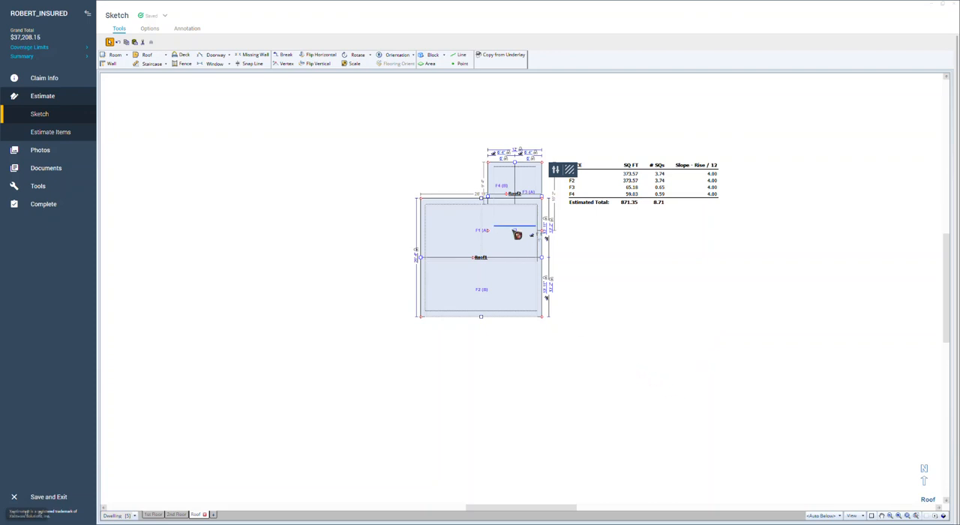
{"action": "key", "text": "Delete"}
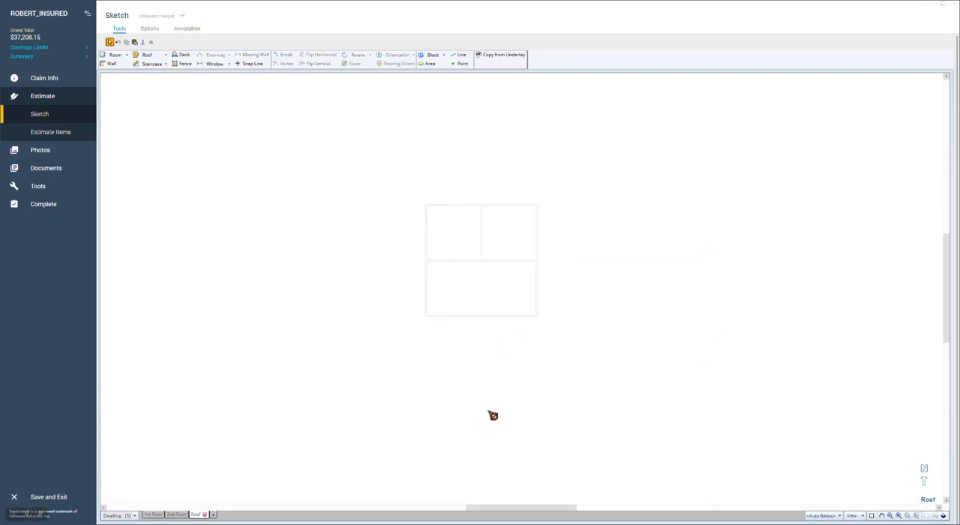
{"action": "left_click", "coordinate": [207, 515]}
{"action": "left_click", "coordinate": [549, 290]}
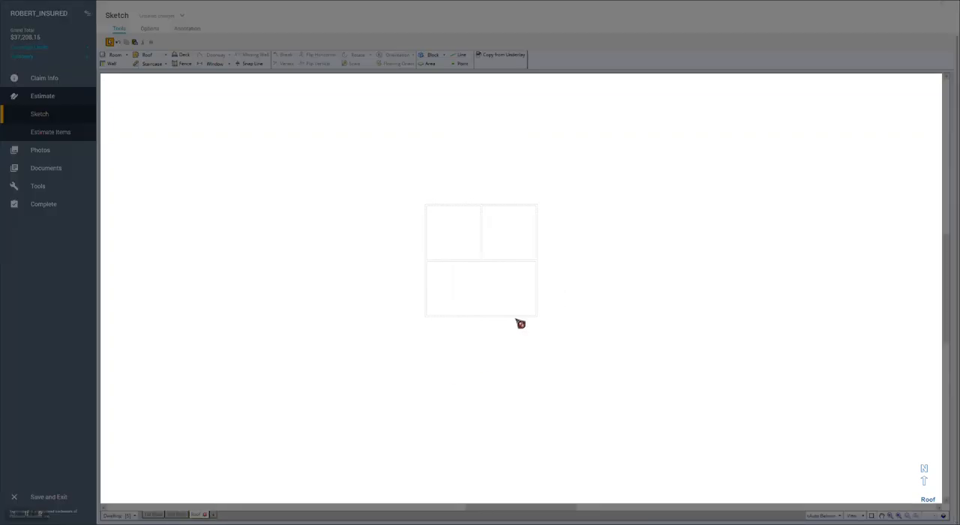
{"action": "left_click", "coordinate": [197, 516]}
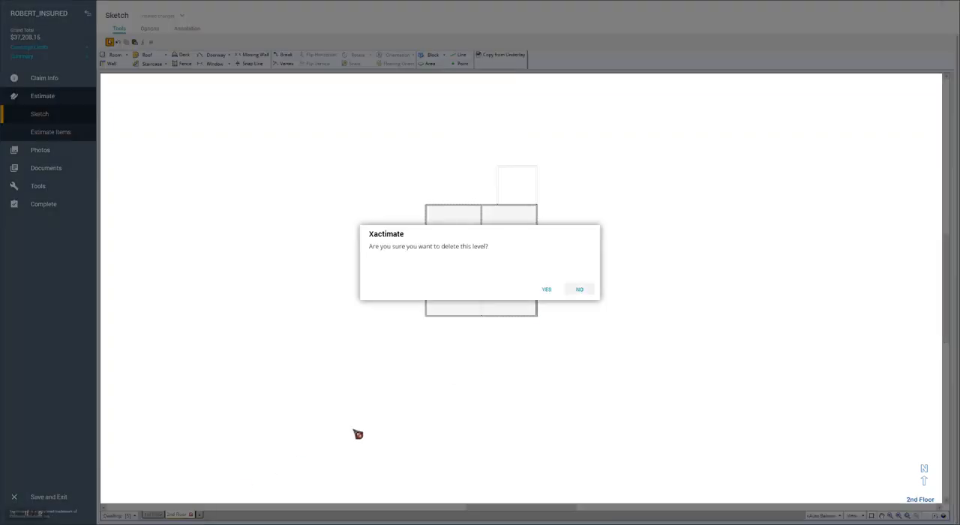
{"action": "left_click", "coordinate": [549, 291]}
Step: Delete the entire Dwelling sketch from the estimate
{"action": "left_click", "coordinate": [136, 516]}
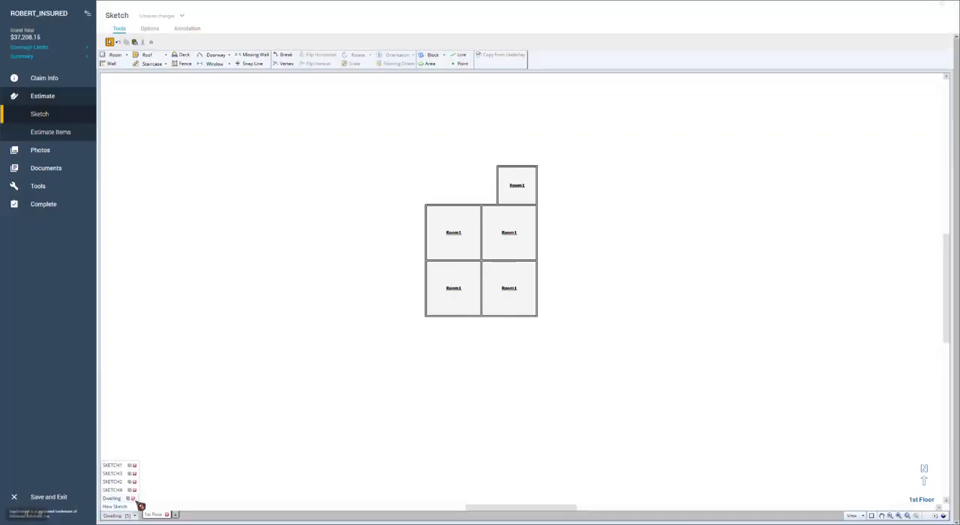
{"action": "left_click", "coordinate": [135, 498]}
{"action": "left_click", "coordinate": [545, 289]}
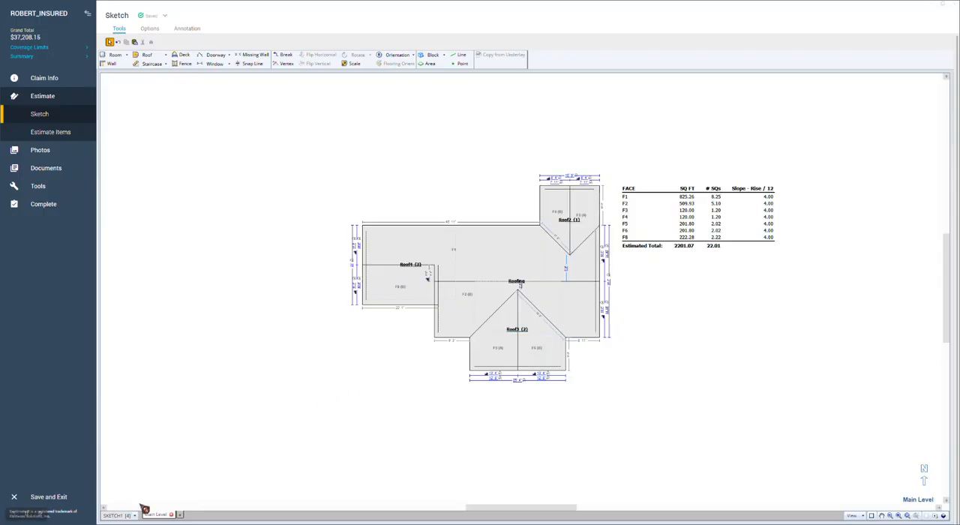
Step: Create a new sketch and rename it Dwelling, with its code generated automatically
{"action": "left_click", "coordinate": [136, 516]}
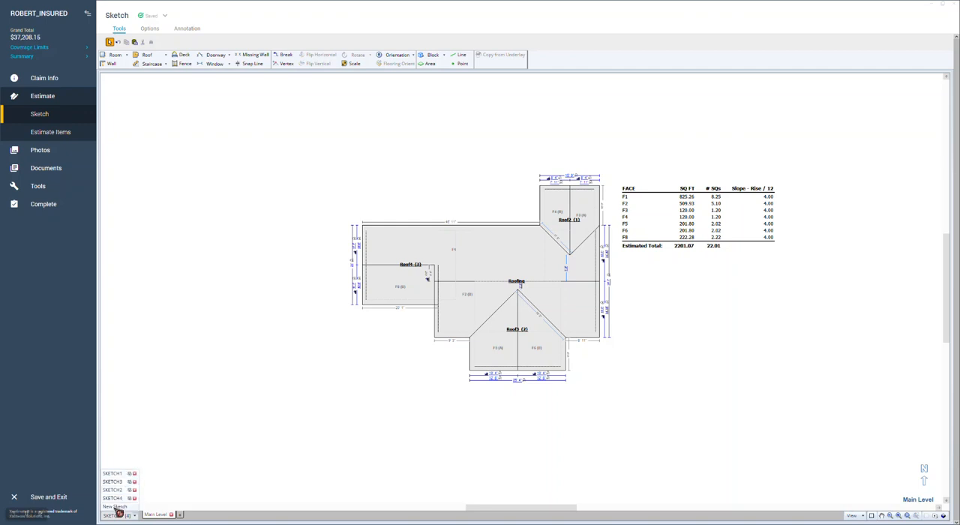
{"action": "left_click", "coordinate": [115, 507]}
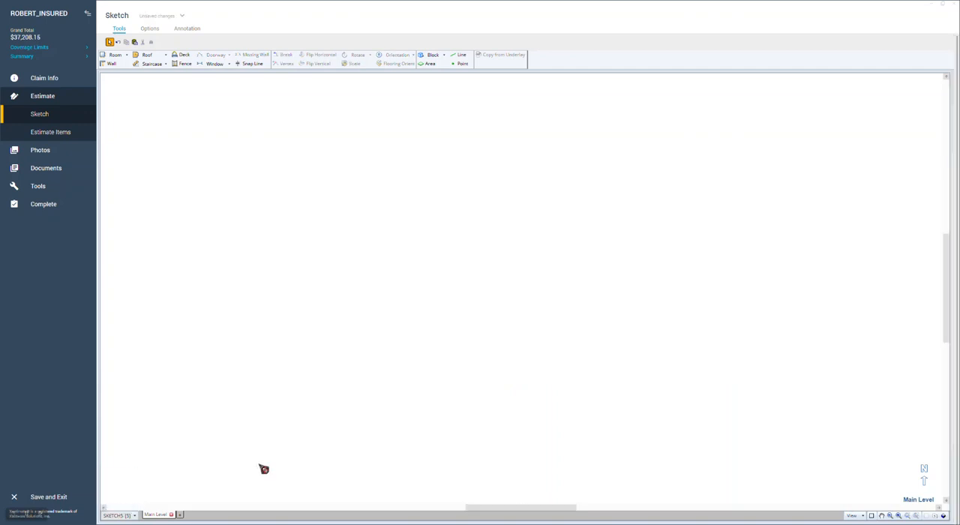
{"action": "left_click", "coordinate": [135, 516]}
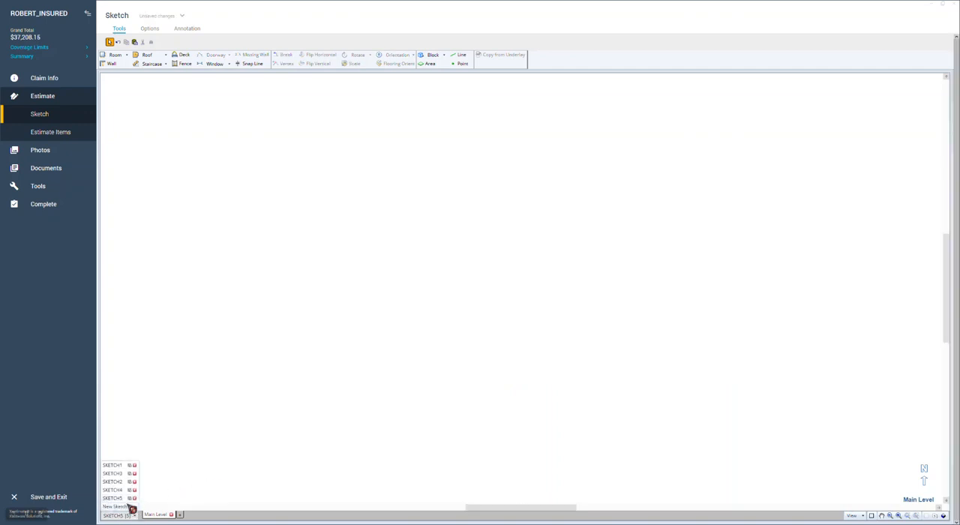
{"action": "left_click", "coordinate": [135, 498]}
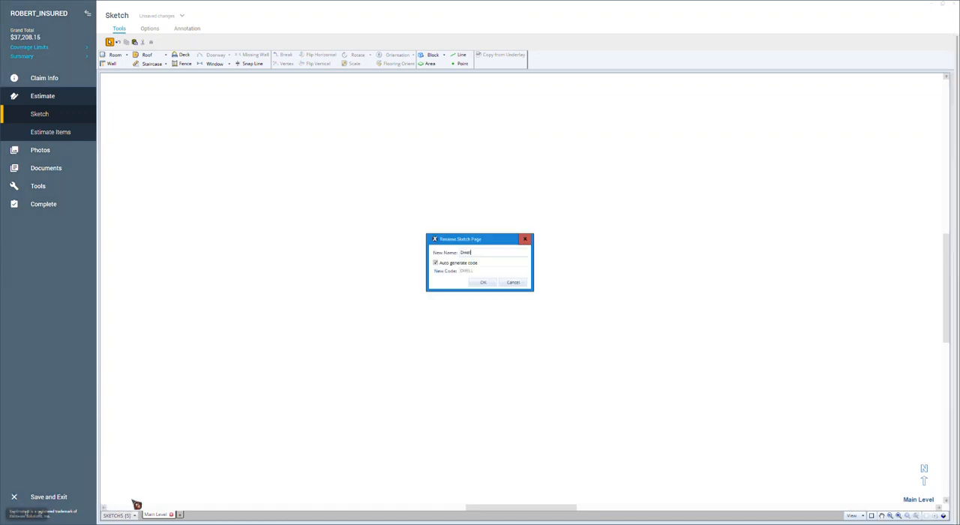
{"action": "left_click", "coordinate": [484, 285]}
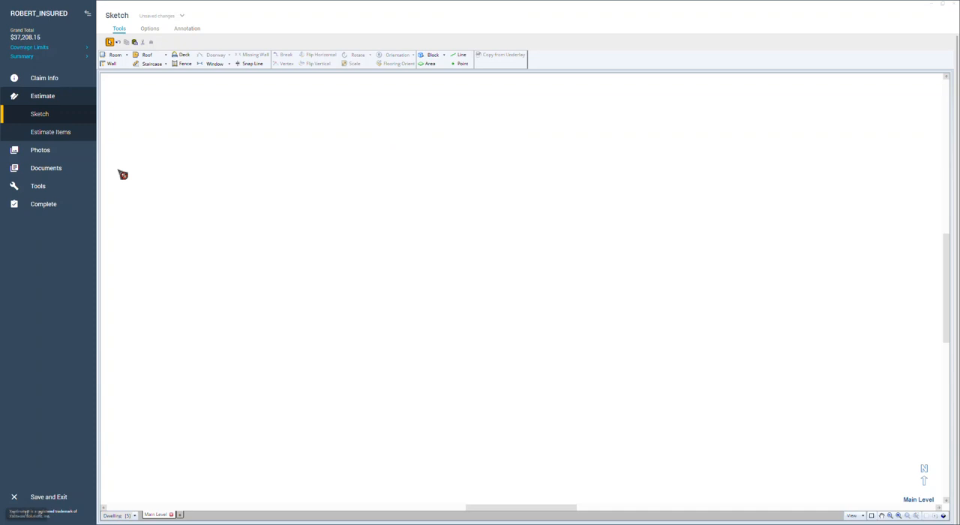
Step: Place a gable roof on the Main Level and stretch it to about 64'4" wide and 42'4" deep
{"action": "left_click", "coordinate": [148, 58]}
{"action": "left_click", "coordinate": [364, 225]}
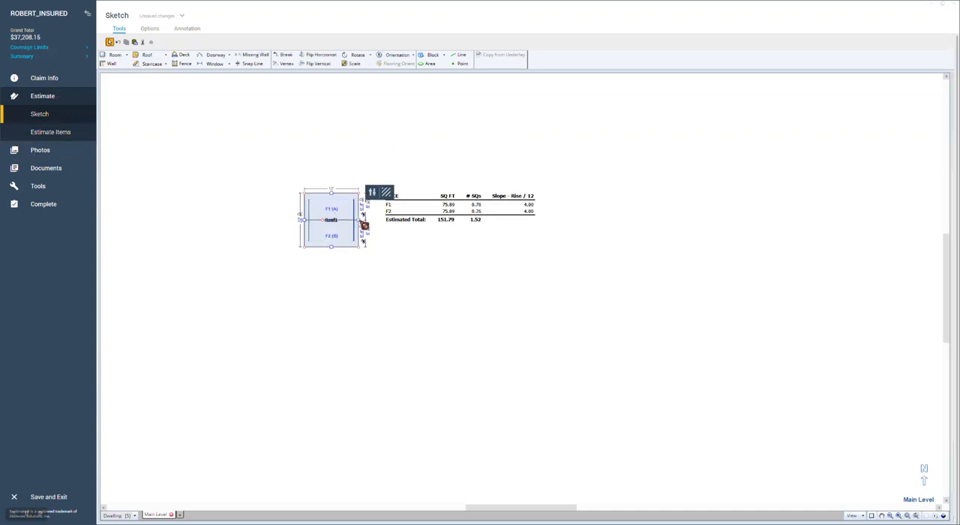
{"action": "left_click_drag", "start_coordinate": [363, 225], "coordinate": [594, 219]}
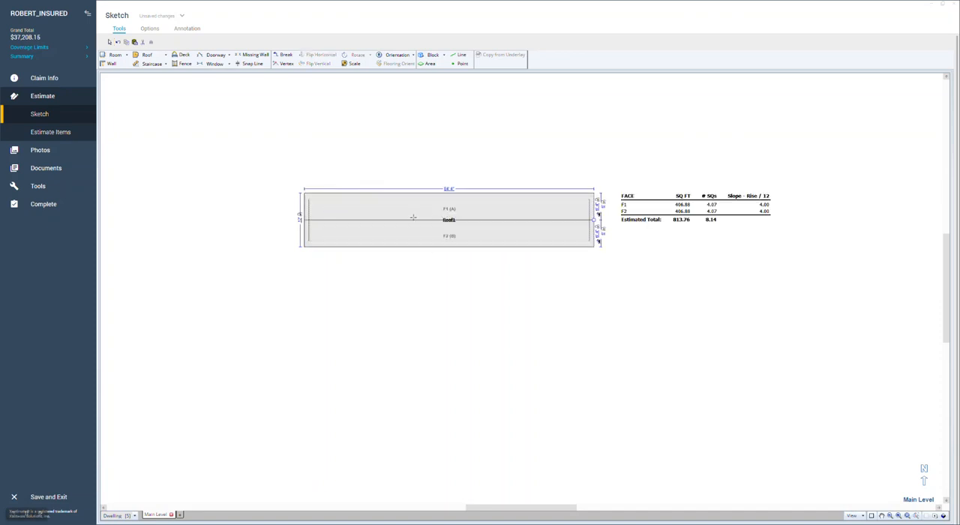
{"action": "left_click_drag", "start_coordinate": [448, 247], "coordinate": [466, 384]}
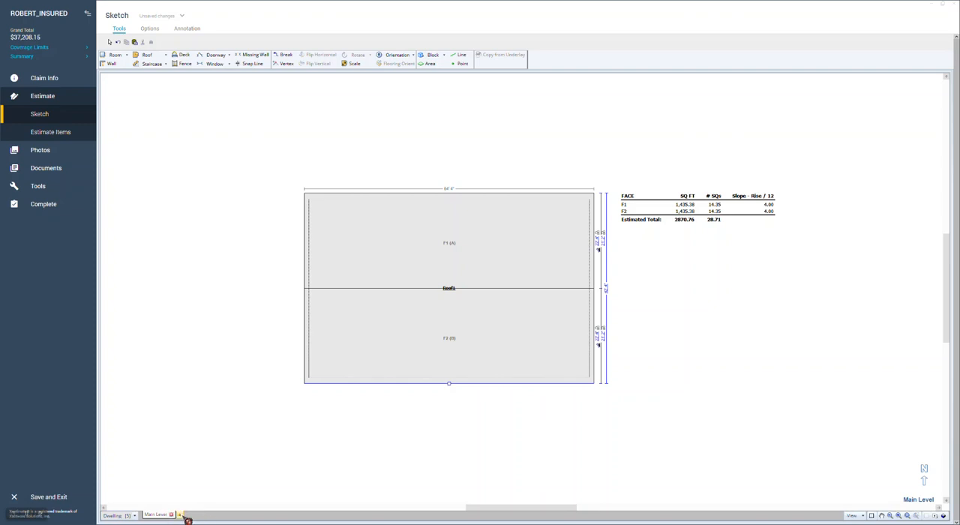
Step: Add a level named Garage and place a gable roof about 37'4" wide and 29'10" deep over the underlay's upper-left area
{"action": "left_click", "coordinate": [186, 519]}
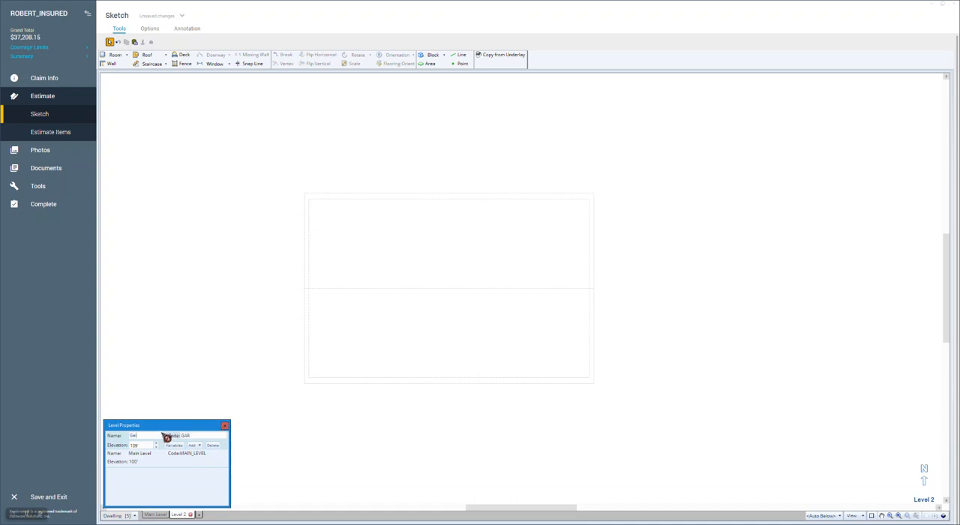
{"action": "left_click", "coordinate": [225, 425]}
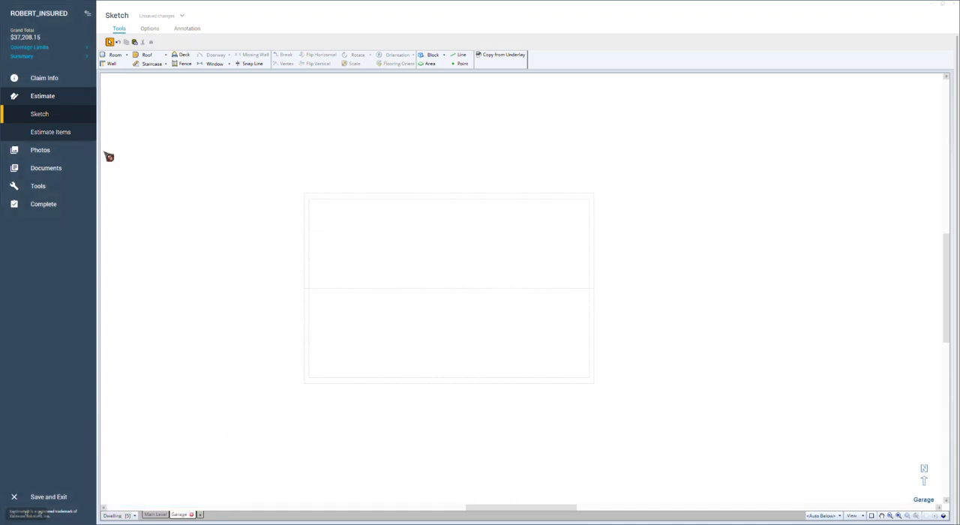
{"action": "left_click", "coordinate": [150, 57]}
{"action": "left_click", "coordinate": [321, 201]}
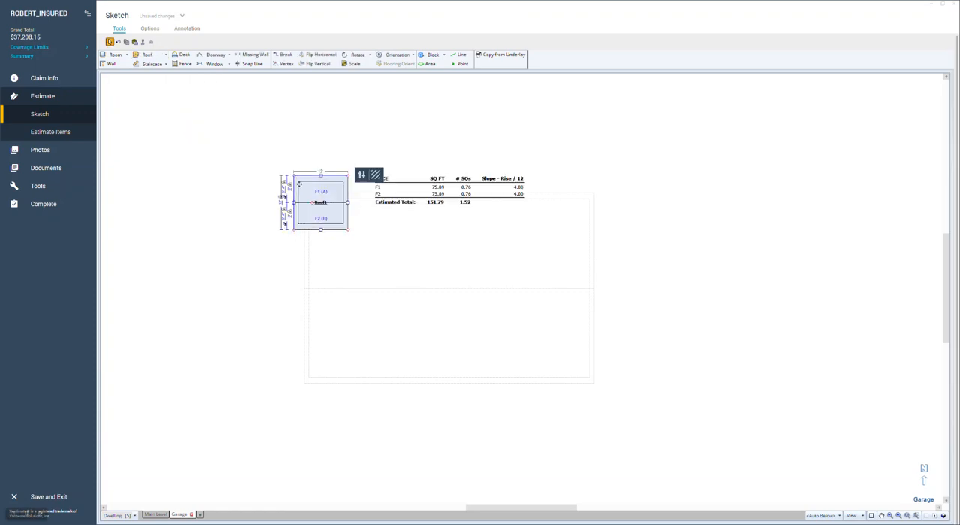
{"action": "left_click_drag", "start_coordinate": [321, 229], "coordinate": [321, 309]}
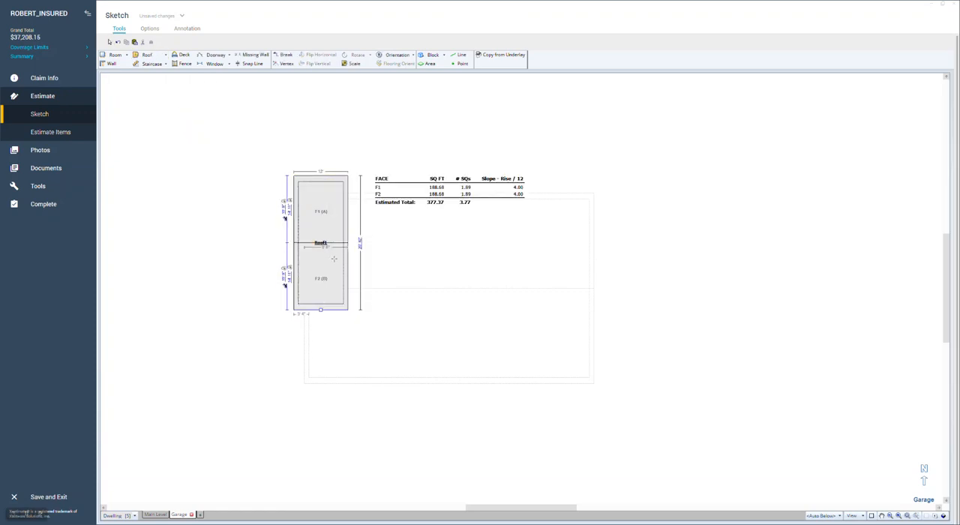
{"action": "left_click_drag", "start_coordinate": [349, 244], "coordinate": [466, 250]}
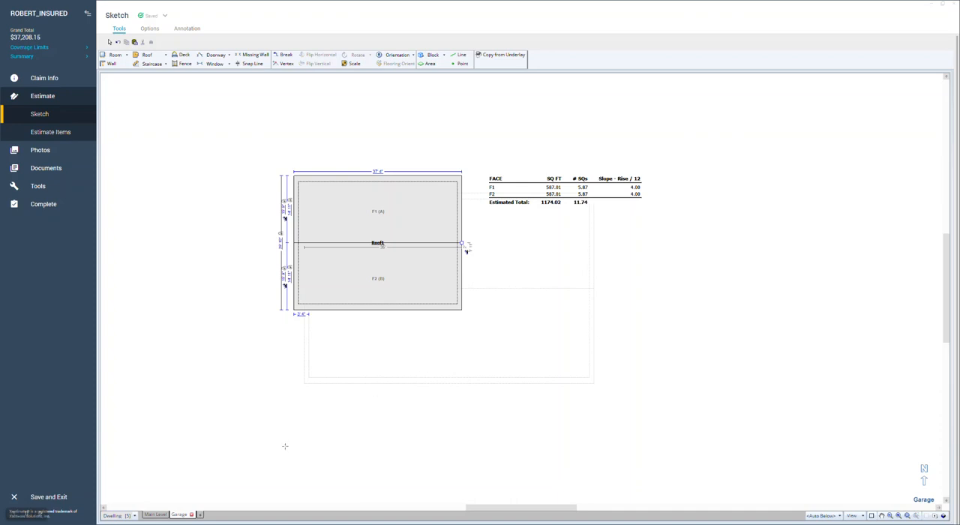
Step: Compare the Main Level and Garage roofs in plan, checking the area where the garage roof overlaps the main roof
{"action": "left_click", "coordinate": [159, 516]}
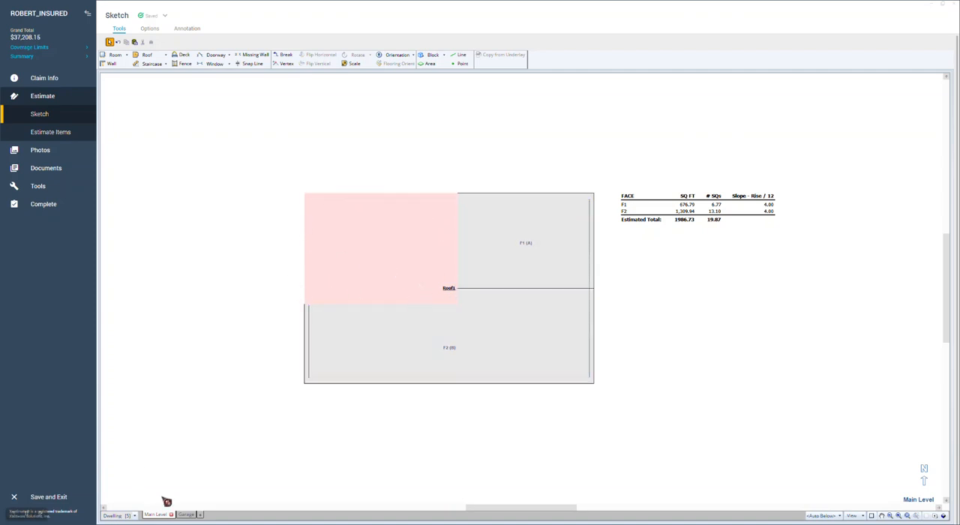
{"action": "left_click", "coordinate": [188, 516]}
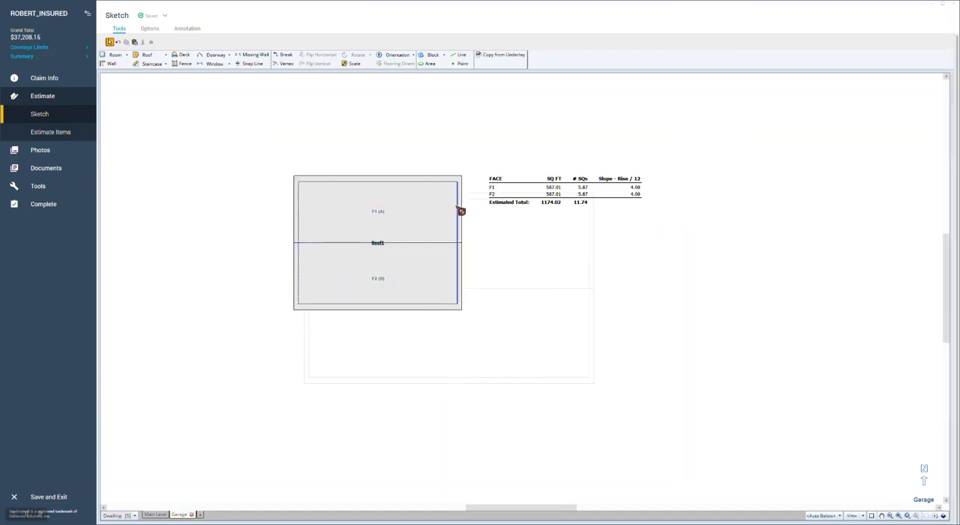
{"action": "left_click", "coordinate": [157, 515]}
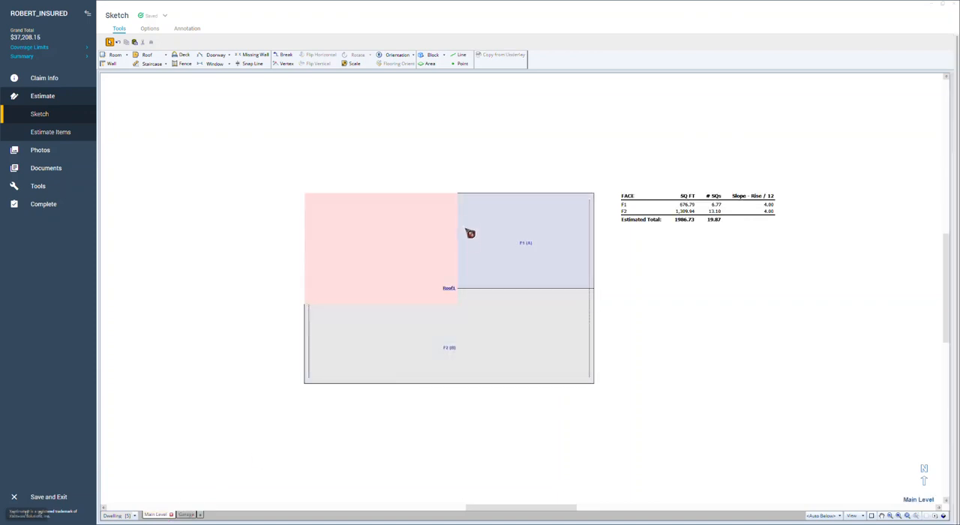
{"action": "left_click", "coordinate": [450, 287]}
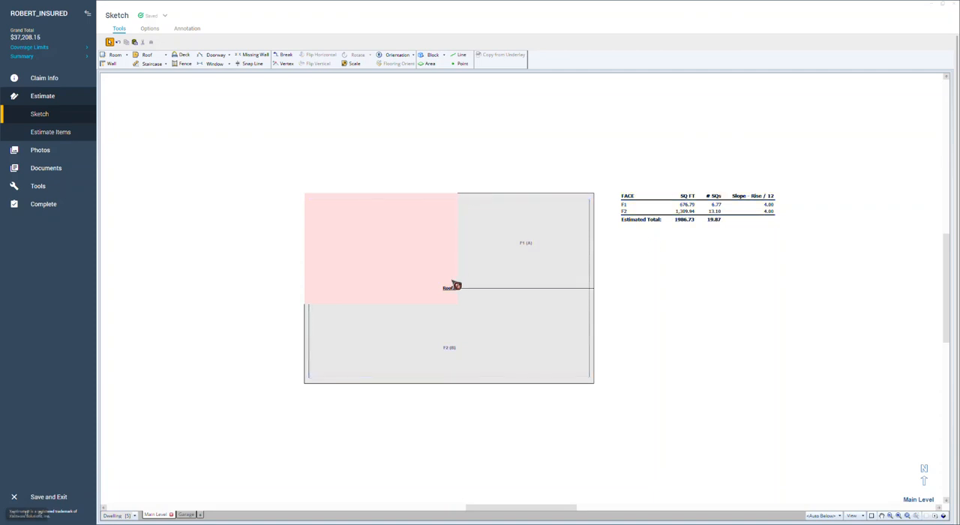
Step: Move the Garage level's roof clear of the main roof's footprint and recheck the Main Level roof's faces
{"action": "left_click", "coordinate": [316, 270]}
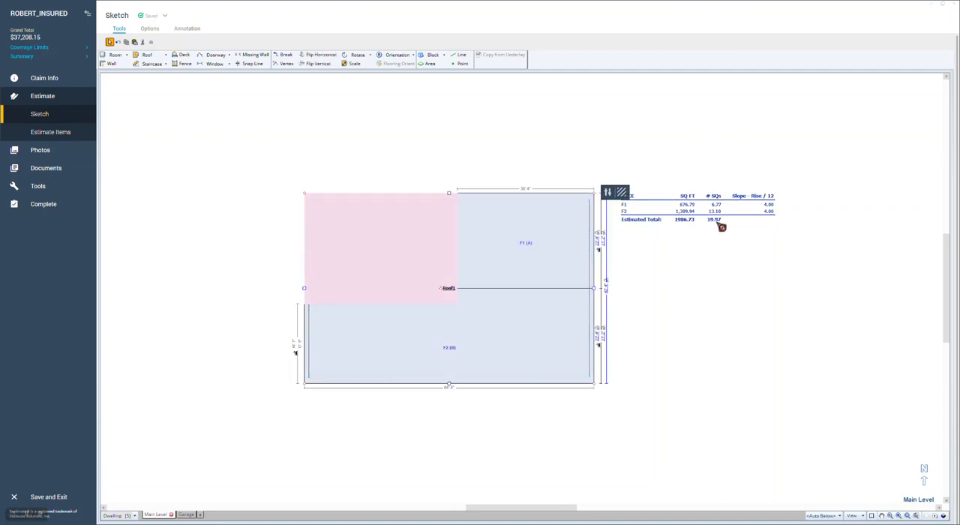
{"action": "left_click", "coordinate": [724, 246]}
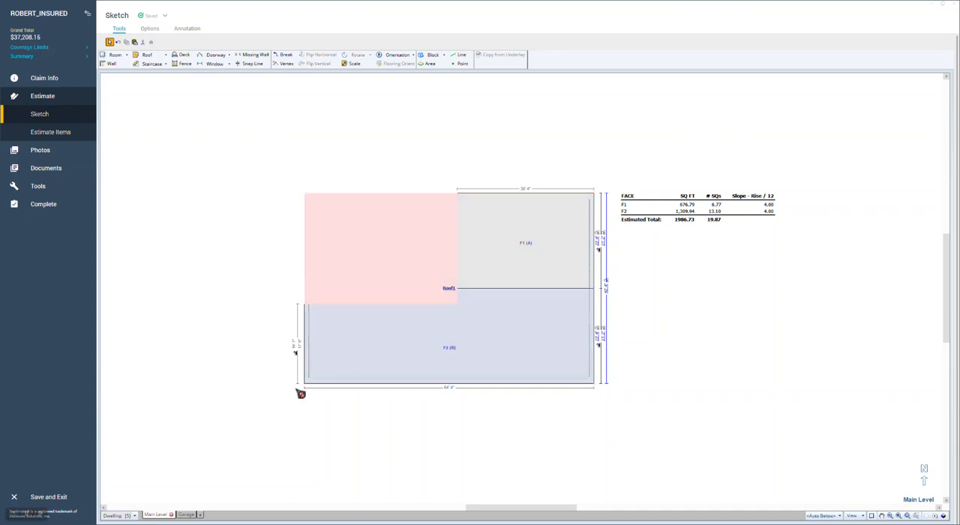
{"action": "left_click", "coordinate": [187, 515]}
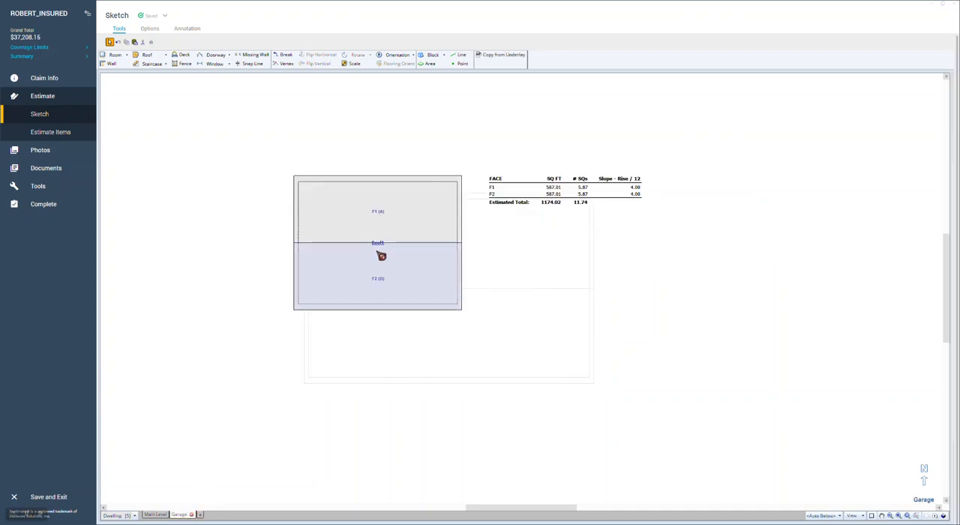
{"action": "left_click", "coordinate": [383, 250]}
{"action": "left_click_drag", "start_coordinate": [383, 251], "coordinate": [731, 228]}
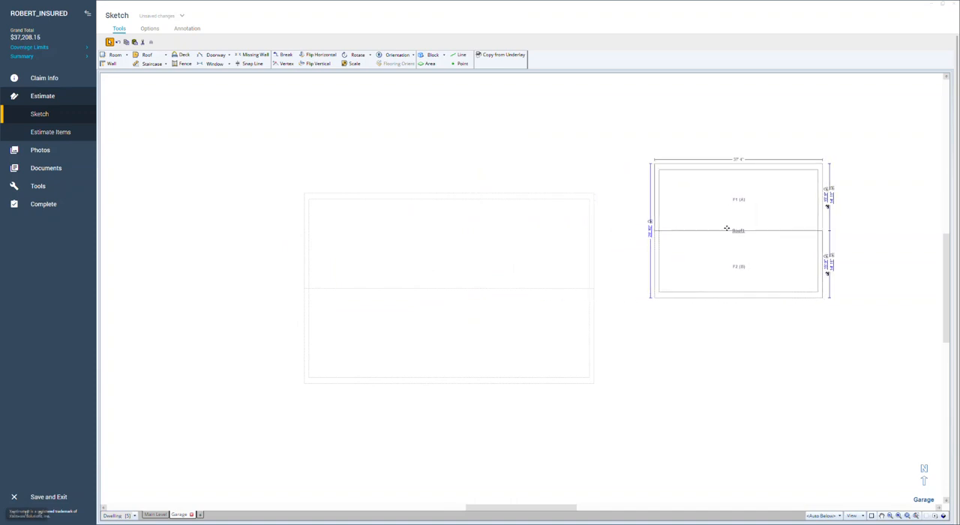
{"action": "left_click", "coordinate": [159, 515]}
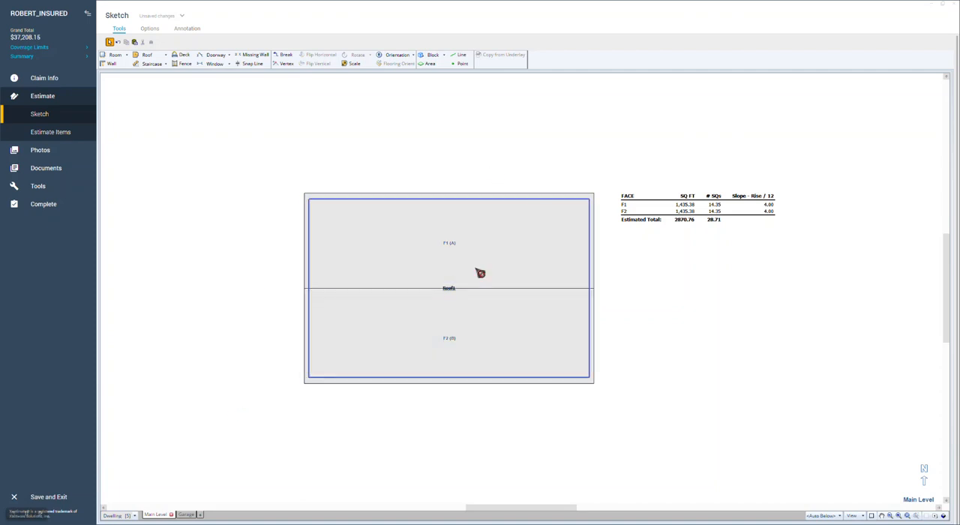
Step: Move the garage roof back over the main roof's upper-left area and compare the overlap on both levels
{"action": "left_click", "coordinate": [187, 516]}
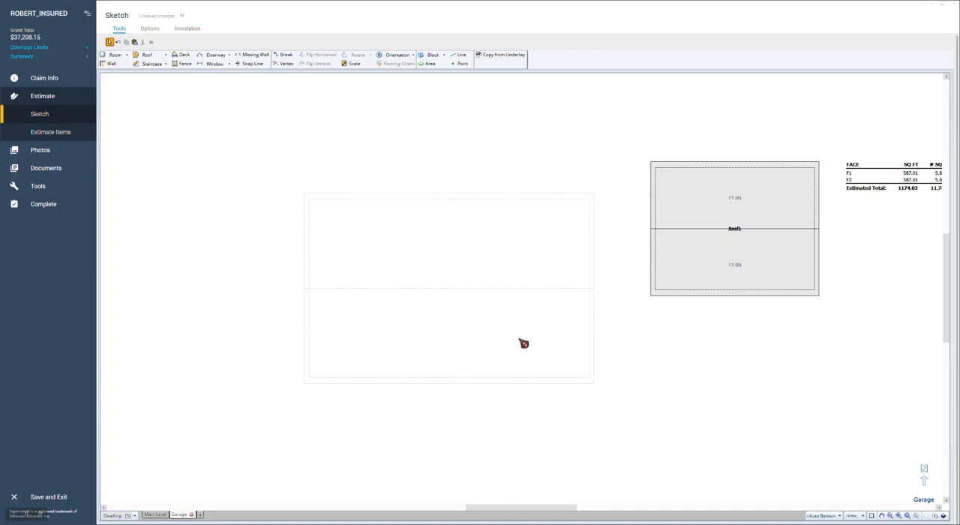
{"action": "left_click", "coordinate": [728, 233]}
{"action": "mouse_move", "coordinate": [726, 228]}
{"action": "left_mouse_down"}
{"action": "mouse_move", "coordinate": [423, 229]}
{"action": "mouse_move", "coordinate": [373, 245]}
{"action": "left_mouse_up"}
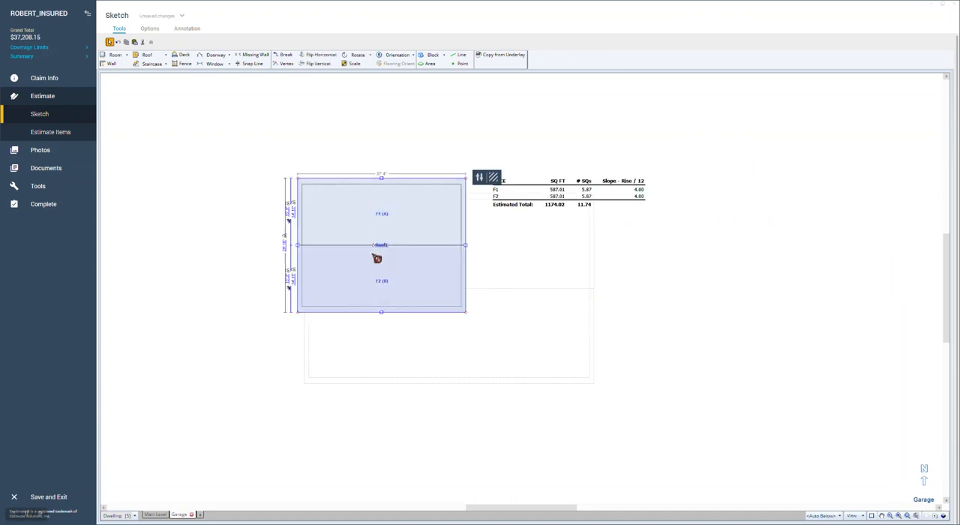
{"action": "left_click", "coordinate": [157, 514]}
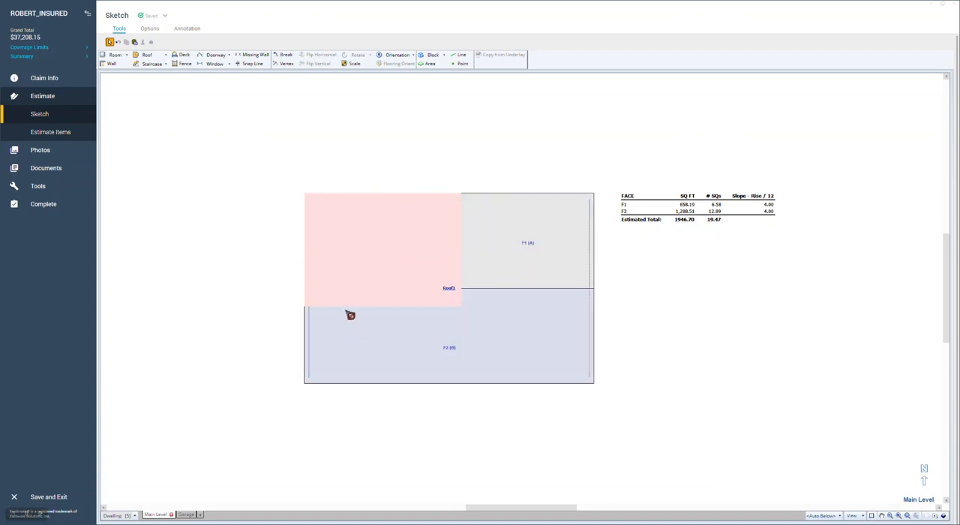
{"action": "left_click", "coordinate": [186, 515]}
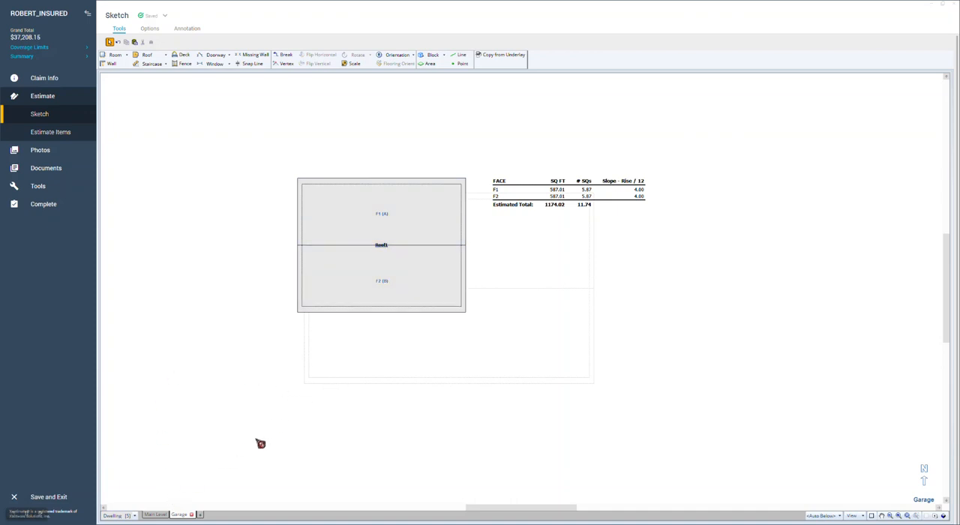
{"action": "left_click", "coordinate": [157, 516]}
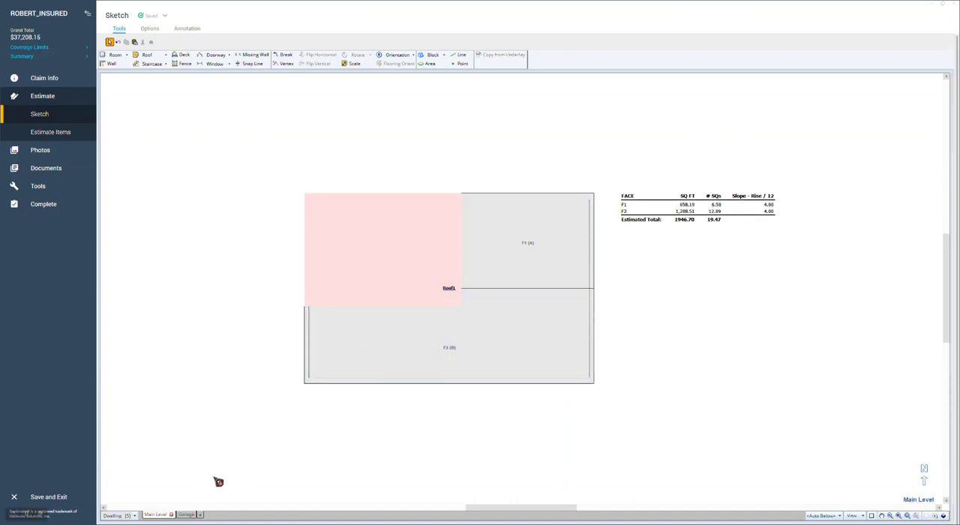
Step: Delete the garage roof and remove the Garage level from the Dwelling sketch
{"action": "left_click", "coordinate": [188, 515]}
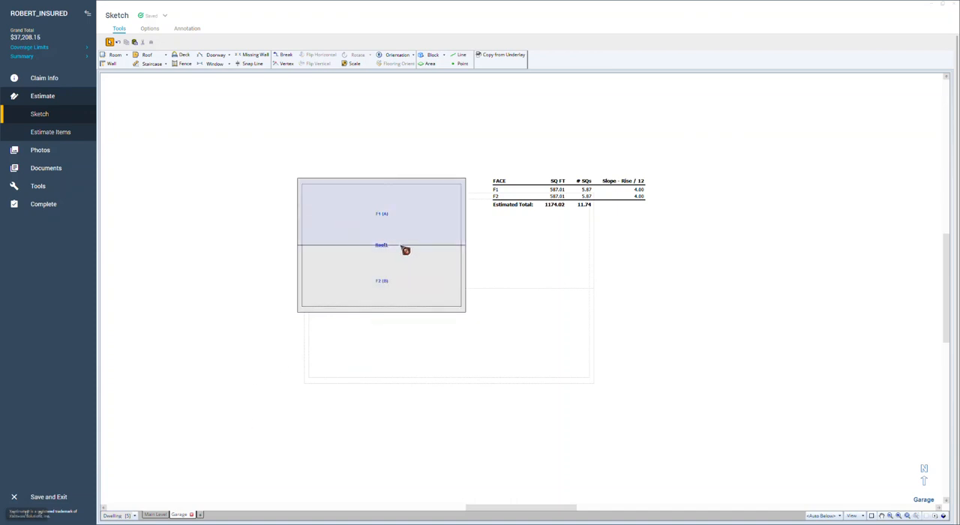
{"action": "left_click_drag", "start_coordinate": [248, 204], "coordinate": [445, 319]}
{"action": "key", "text": "Delete"}
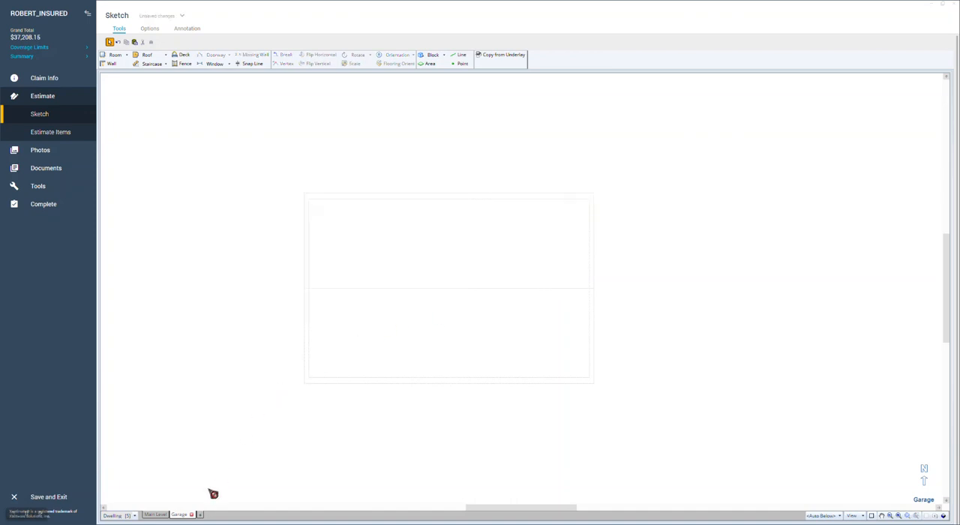
{"action": "left_click", "coordinate": [196, 516]}
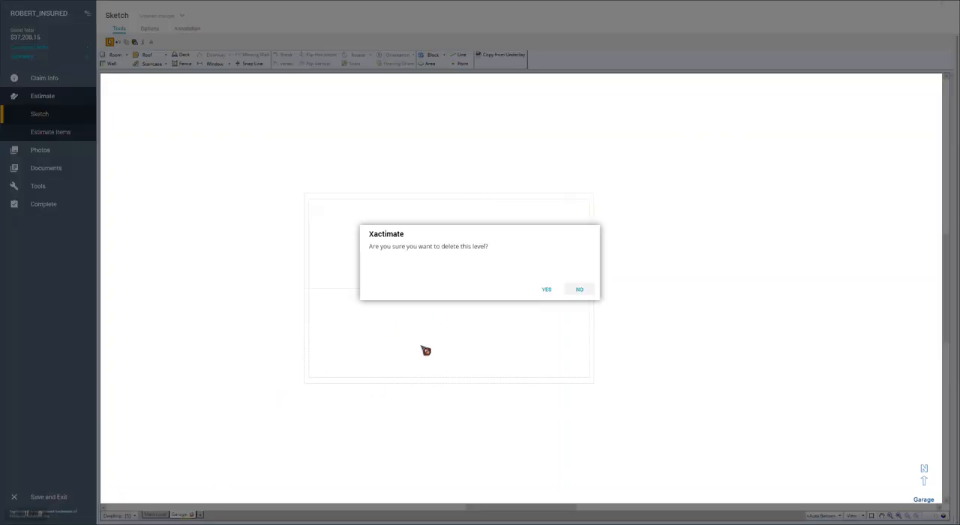
{"action": "left_click", "coordinate": [568, 290]}
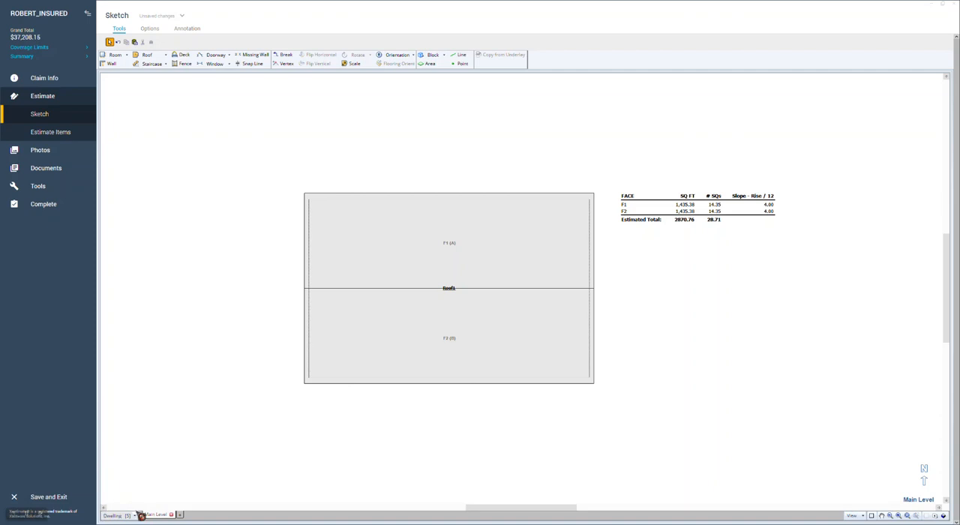
Step: Create a new sketch and rename it Garage, with its code generated automatically
{"action": "left_click", "coordinate": [136, 516]}
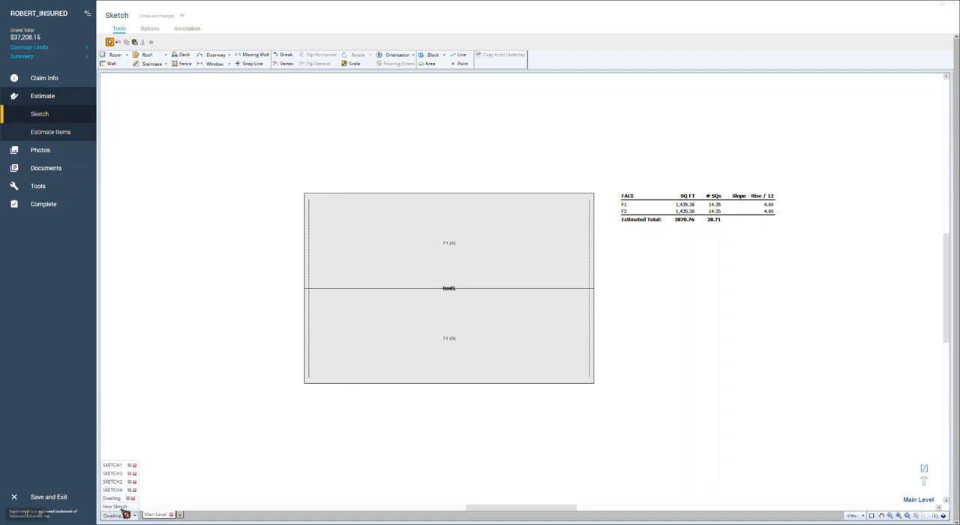
{"action": "left_click", "coordinate": [118, 507]}
{"action": "left_click", "coordinate": [136, 516]}
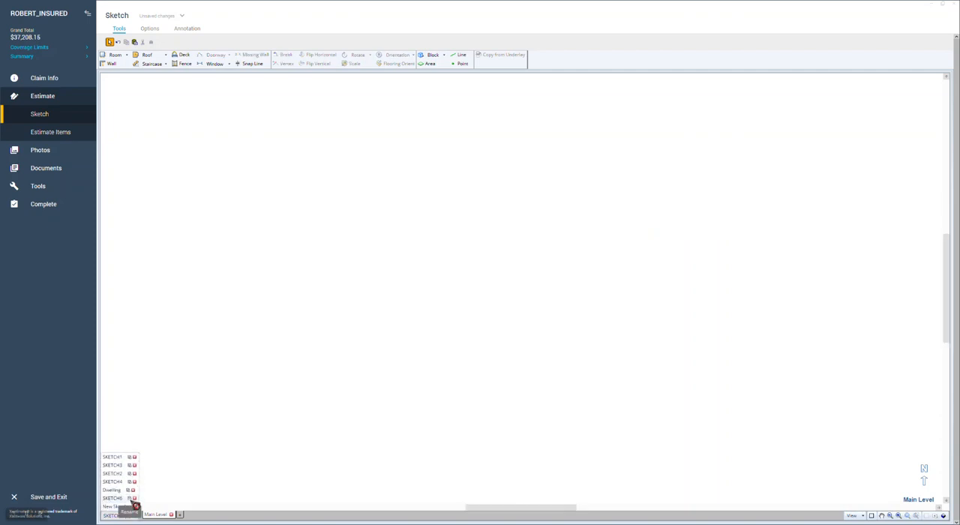
{"action": "left_click", "coordinate": [130, 498]}
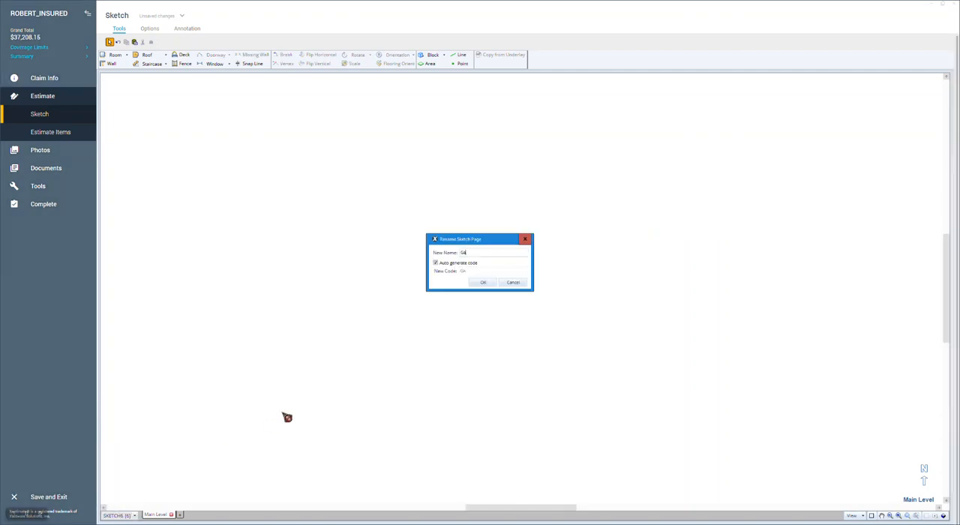
{"action": "left_click", "coordinate": [486, 283]}
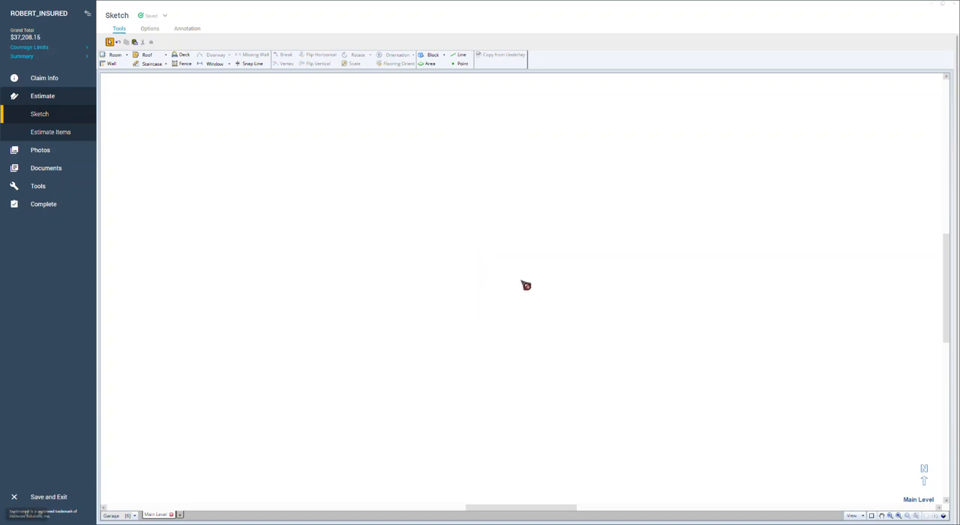
Step: Switch from the Garage sketch back to the Dwelling sketch
{"action": "left_click", "coordinate": [137, 516]}
{"action": "left_click", "coordinate": [138, 517]}
{"action": "left_click", "coordinate": [121, 490]}
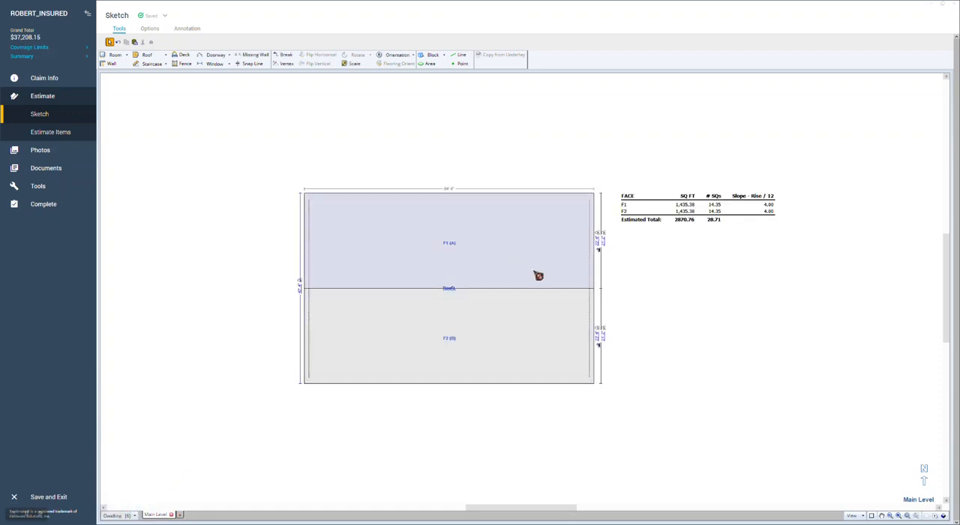